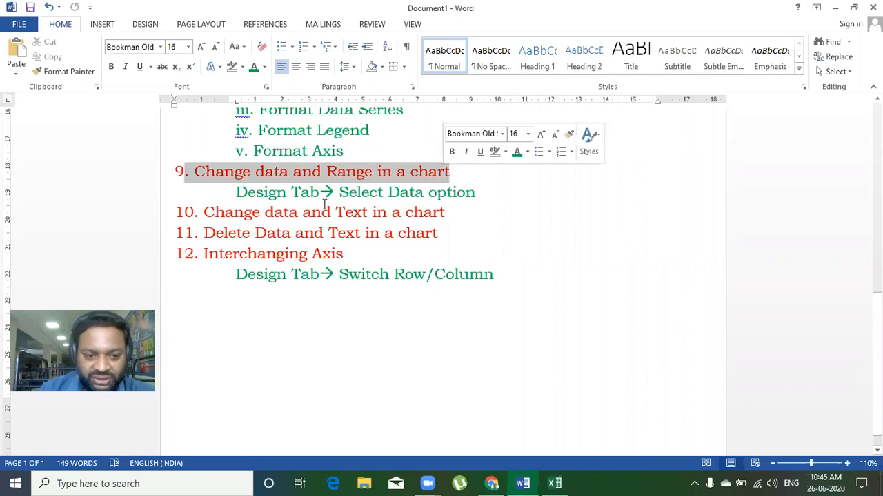
# Review outline topics 9 to 12 in the document, covering changing chart data and range, editing and deleting text, and interchanging axes.
pyautogui.moveTo(174, 211); pyautogui.dragTo(430, 216)
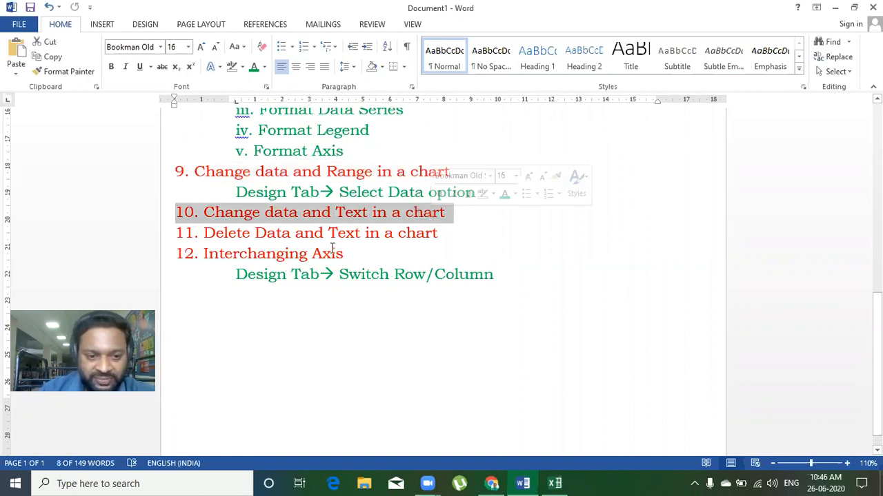
pyautogui.moveTo(176, 233); pyautogui.dragTo(428, 233)
pyautogui.moveTo(174, 252); pyautogui.dragTo(336, 256)
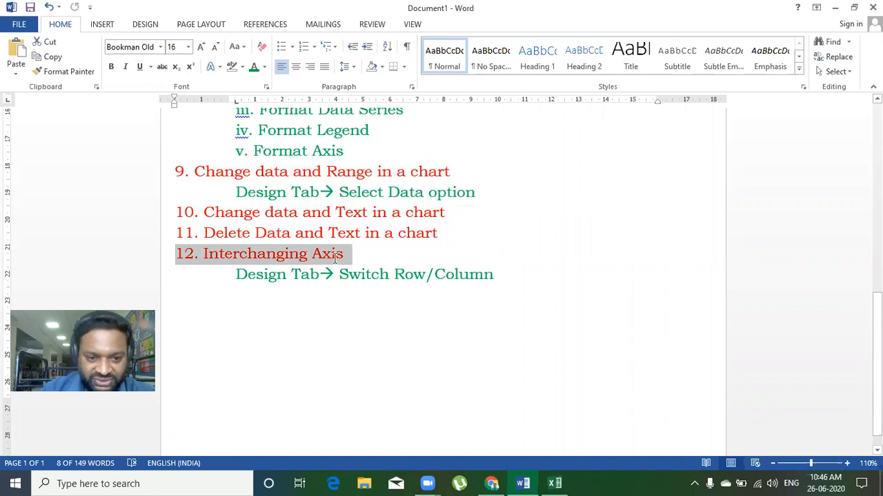
pyautogui.click(308, 298)
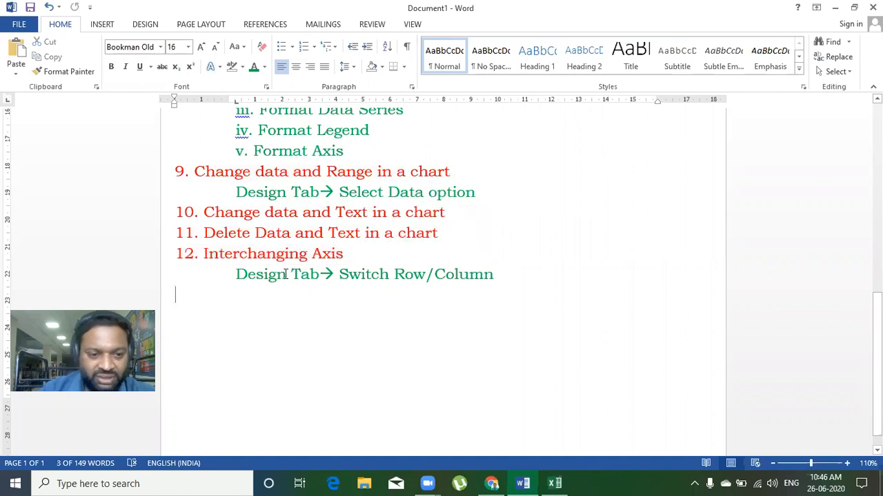
pyautogui.click(167, 178)
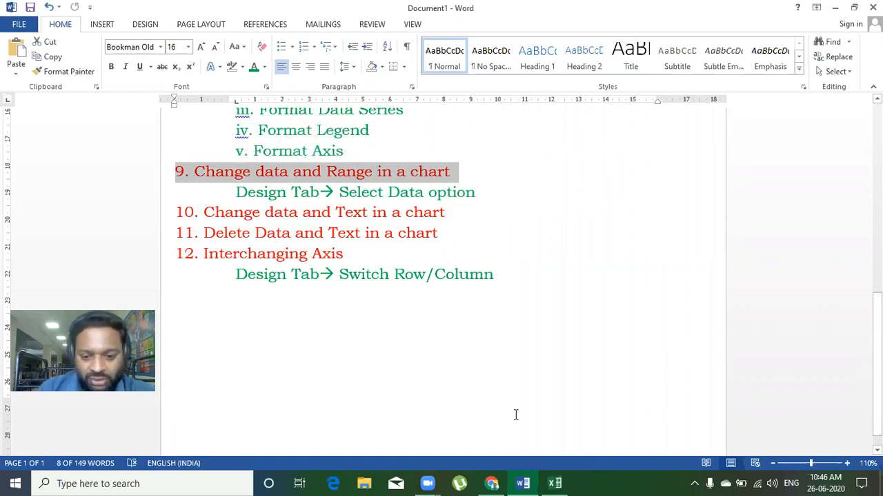
# Switch to the 7th class workbook in Excel and examine the marks table in A1:J6 that feeds the chart.
pyautogui.click(555, 482)
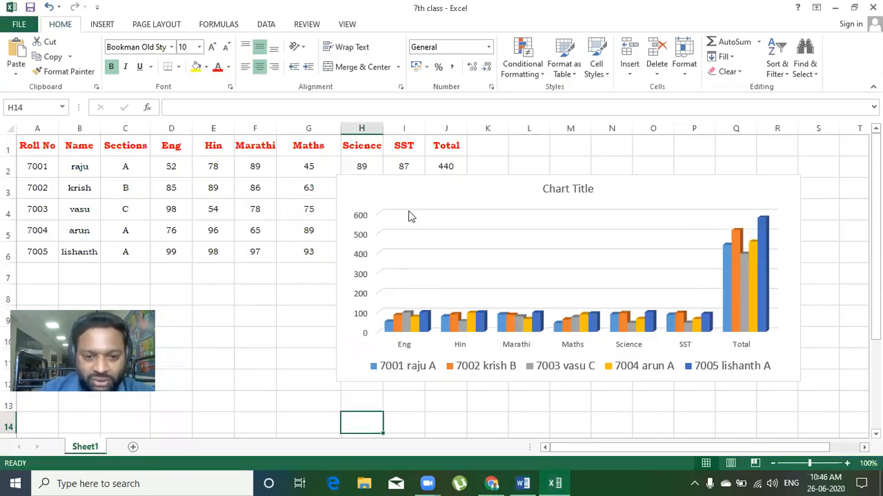
pyautogui.moveTo(26, 148); pyautogui.dragTo(446, 255)
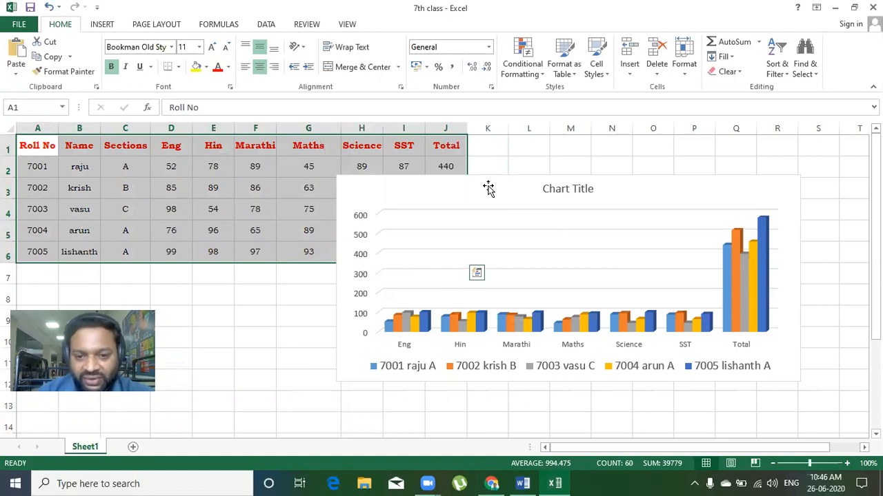
pyautogui.click(255, 316)
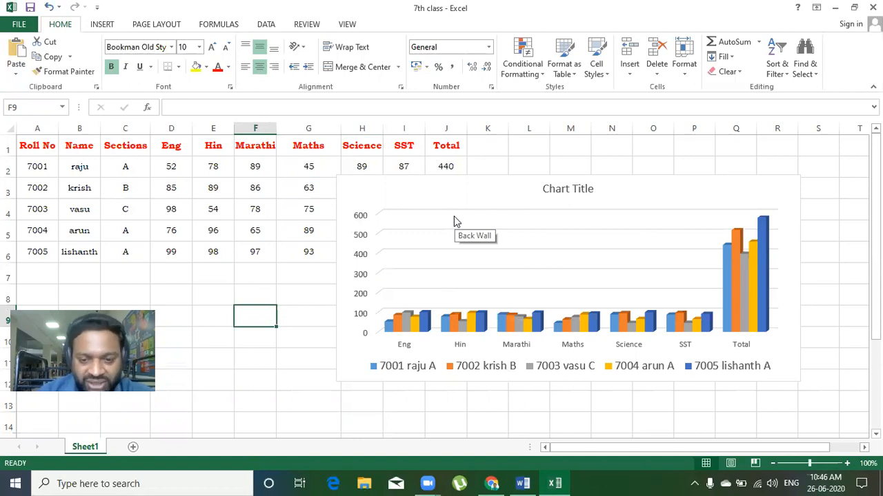
# Exclude the first two student series from the column chart's data source.
pyautogui.click(471, 197)
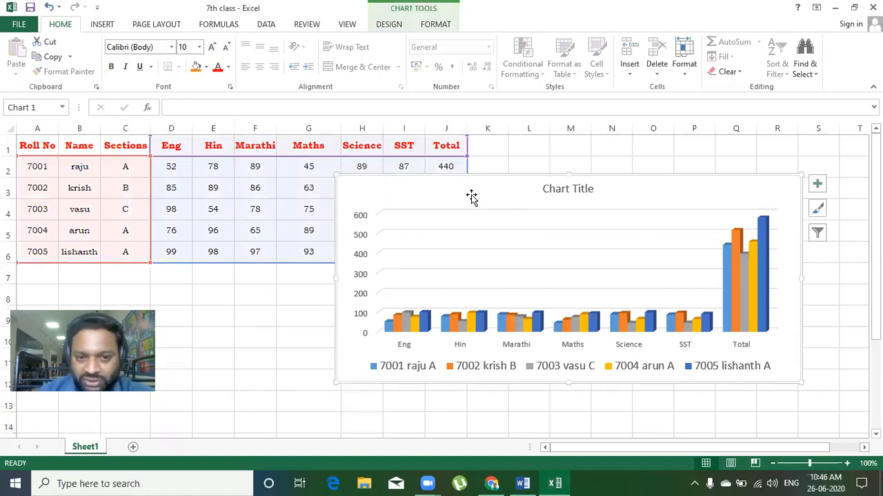
pyautogui.click(389, 24)
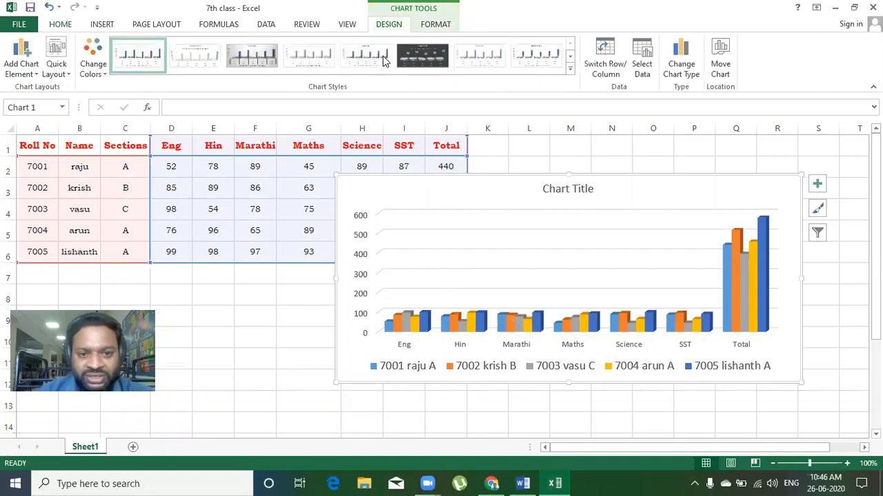
pyautogui.click(641, 69)
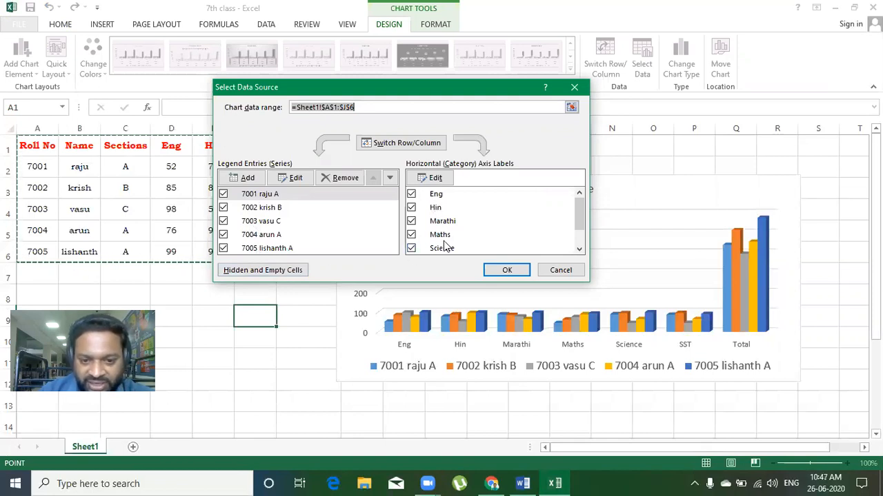
pyautogui.moveTo(579, 215)
pyautogui.mouseDown()
pyautogui.moveTo(580, 238)
pyautogui.moveTo(578, 211)
pyautogui.mouseUp()
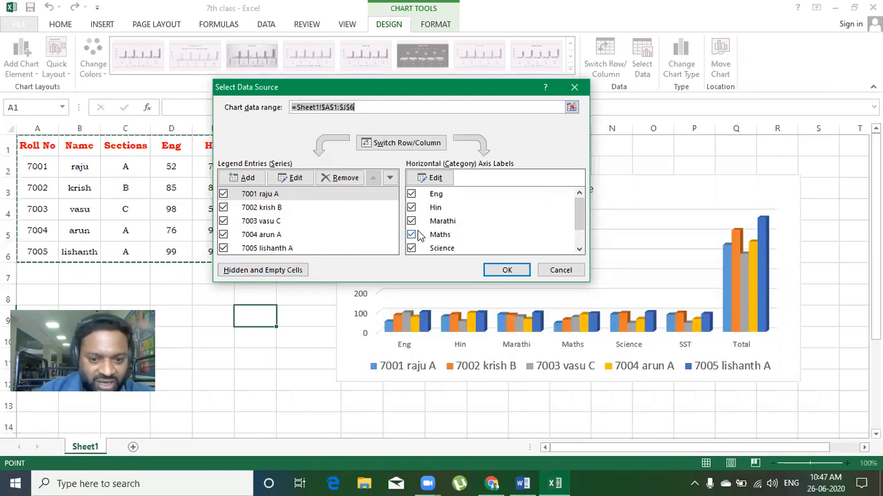
pyautogui.moveTo(402, 92); pyautogui.dragTo(365, 50)
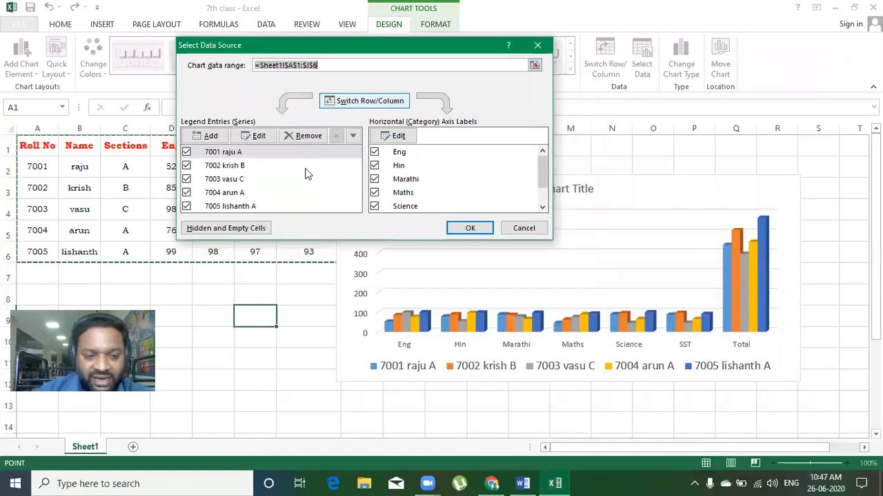
pyautogui.click(185, 153)
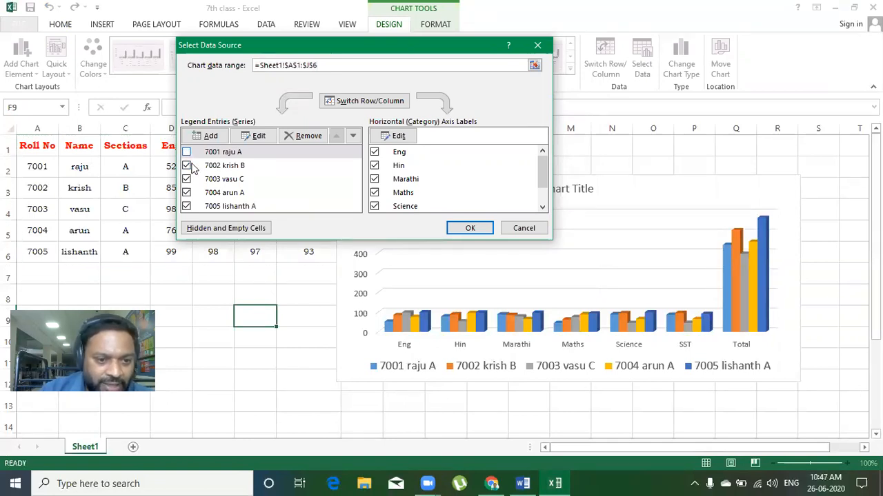
pyautogui.click(186, 166)
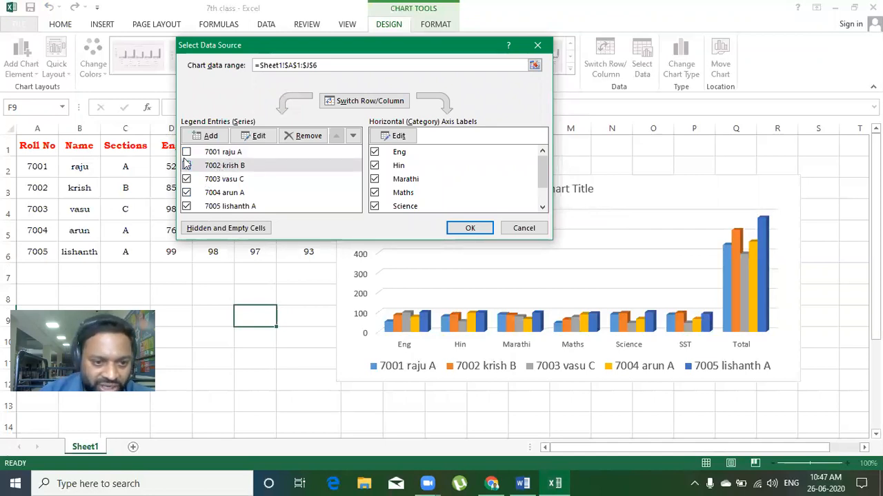
pyautogui.click(450, 229)
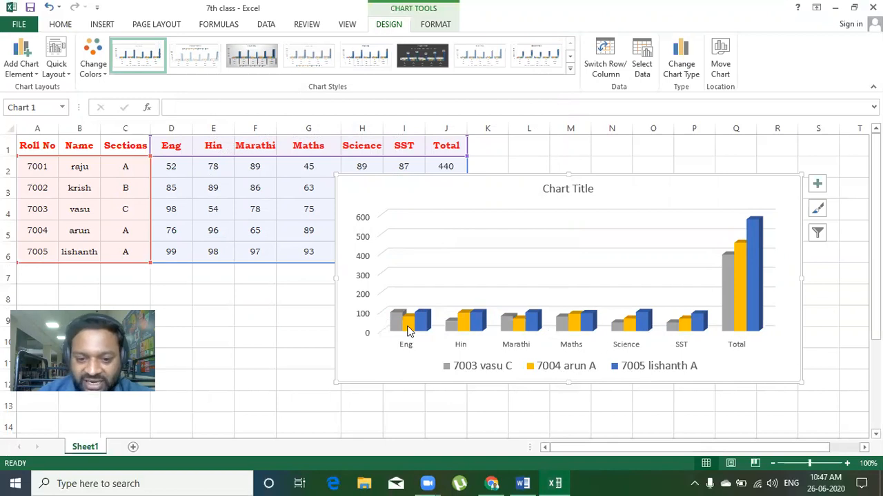
# Include the first two student series in the chart's data source again.
pyautogui.moveTo(400, 327)
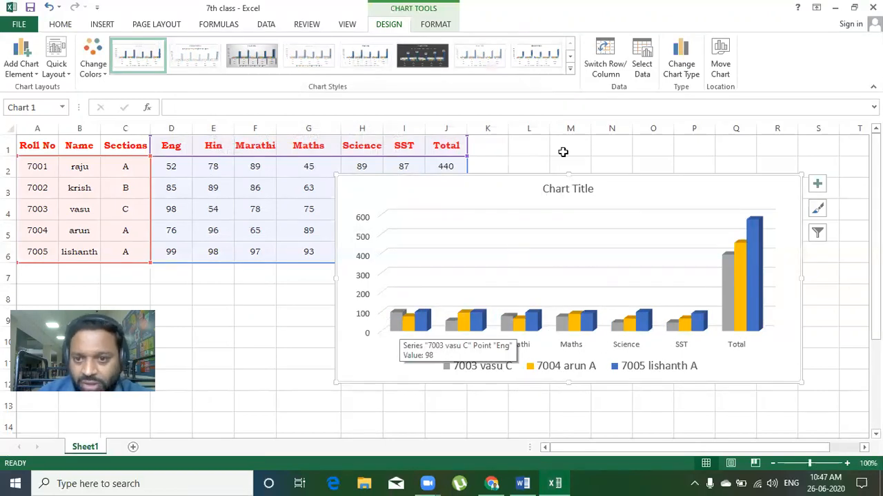
pyautogui.click(646, 72)
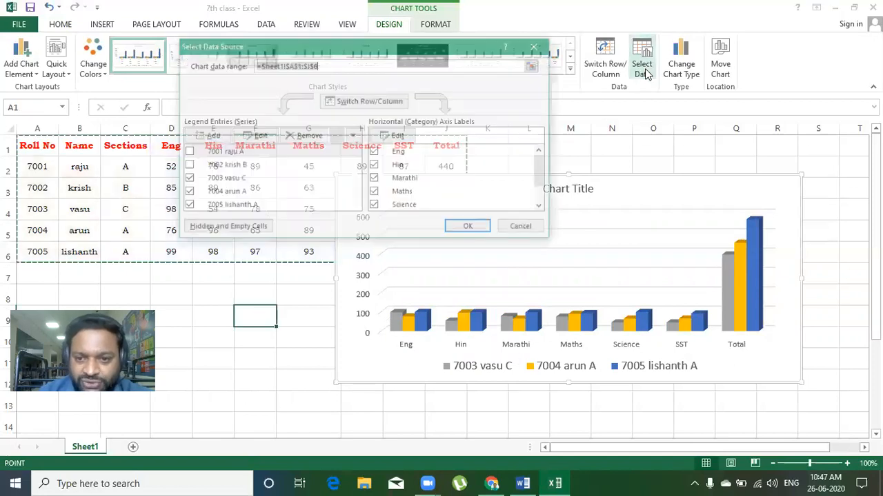
pyautogui.click(187, 152)
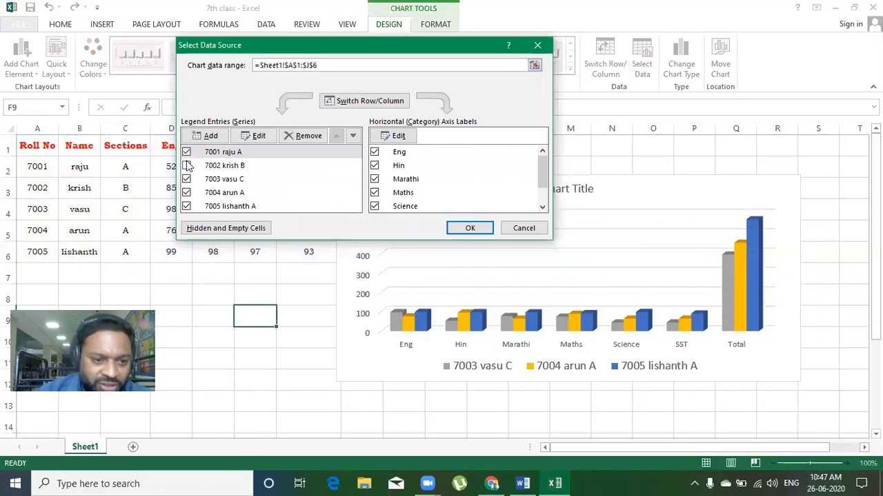
pyautogui.click(186, 166)
pyautogui.click(456, 230)
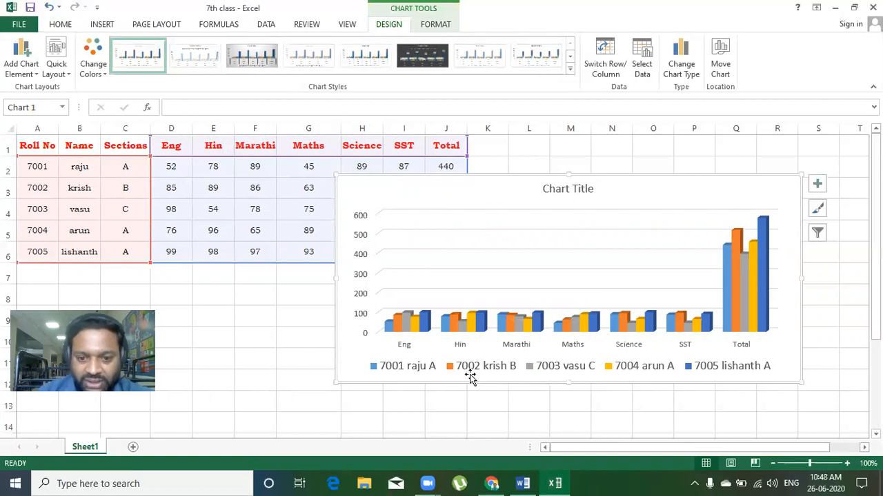
# Exclude the Eng, Hin and Marathi categories from the chart's horizontal axis labels in its data source.
pyautogui.click(641, 69)
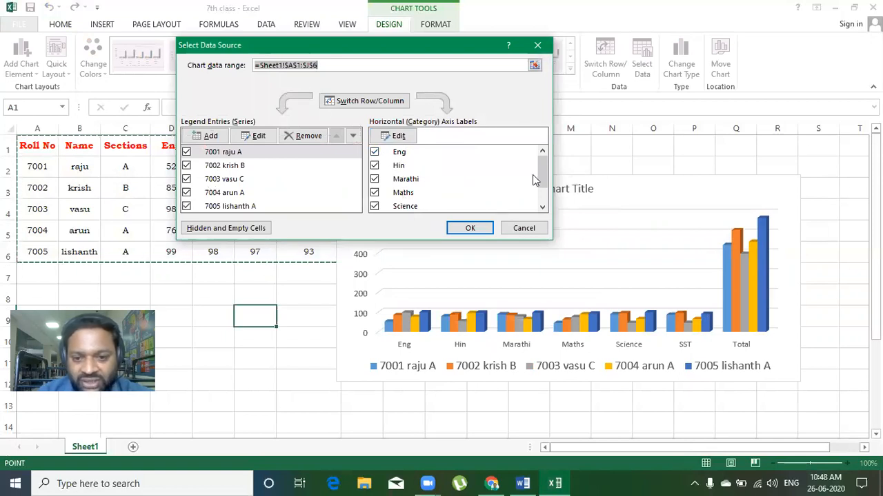
pyautogui.click(374, 152)
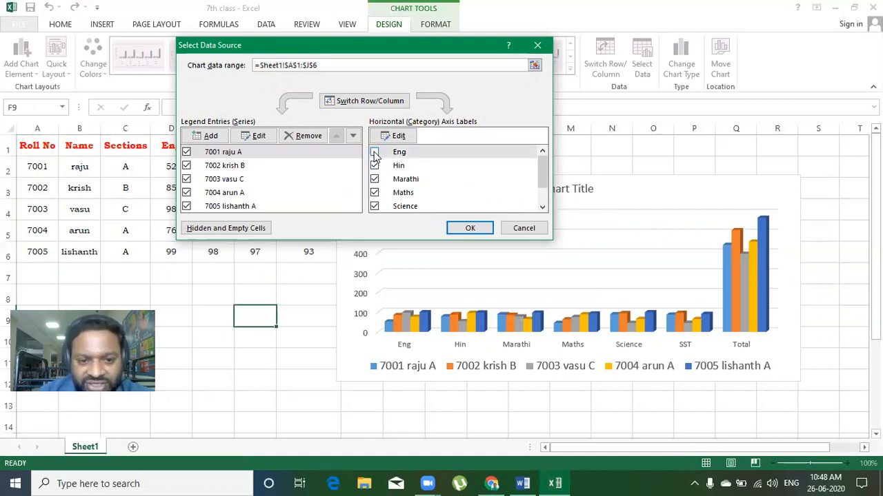
pyautogui.click(374, 165)
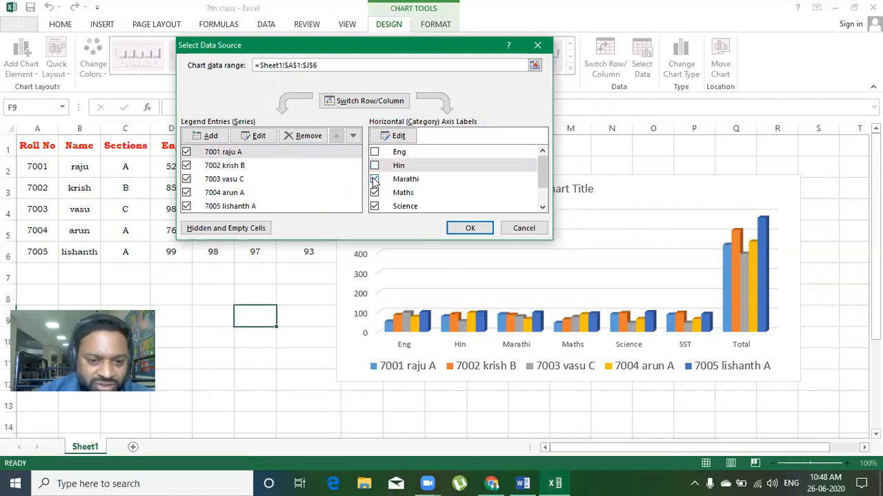
pyautogui.click(374, 179)
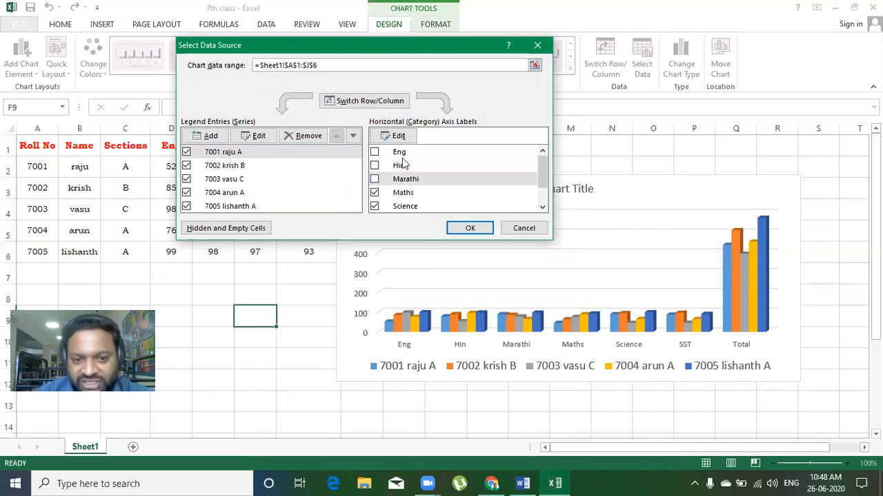
pyautogui.click(468, 229)
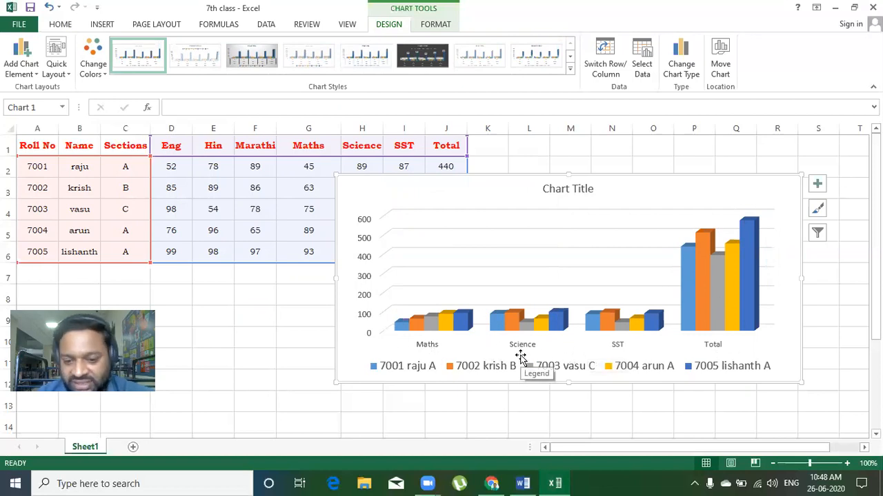
# Include the Marathi, Hin and Eng categories in the chart's horizontal axis labels again.
pyautogui.click(644, 76)
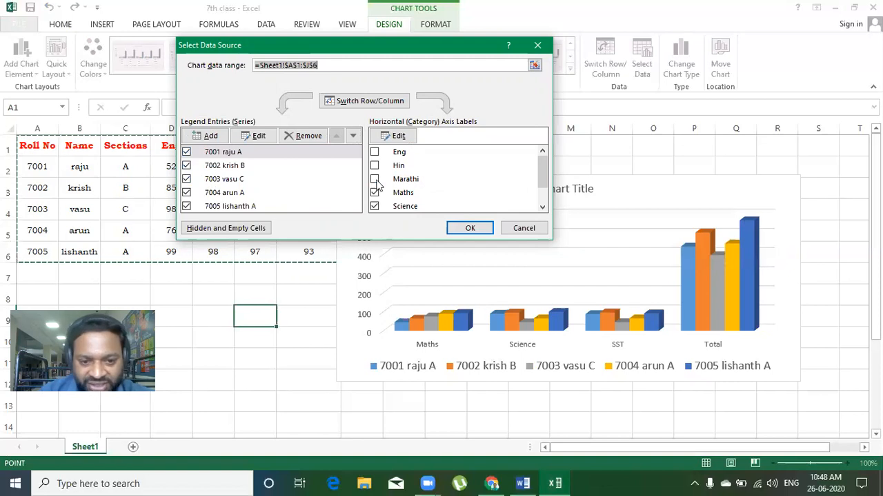
pyautogui.click(374, 178)
pyautogui.click(375, 166)
pyautogui.click(375, 152)
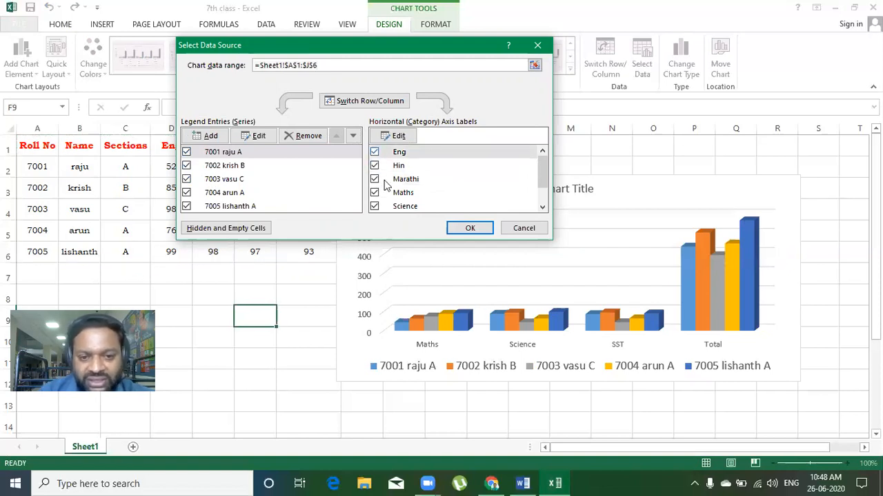
pyautogui.click(470, 231)
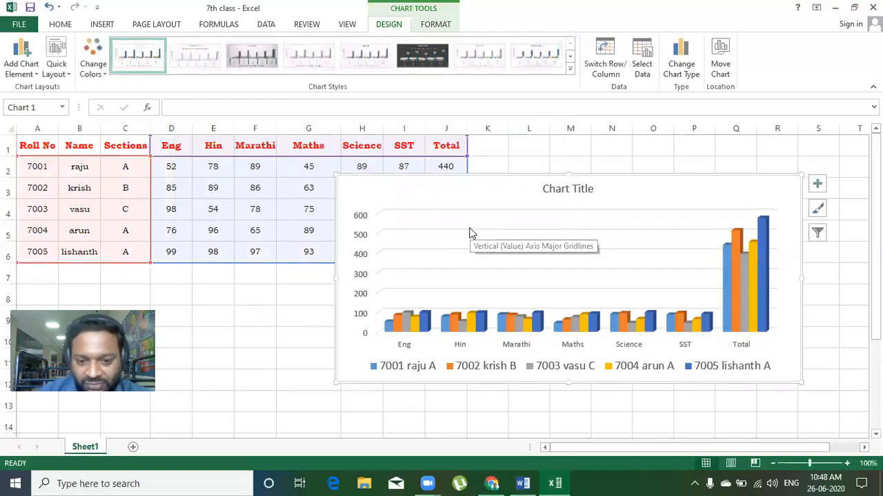
# Switch to the Word outline and review topic 10, Change data and Text in a chart.
pyautogui.click(523, 483)
pyautogui.click(282, 320)
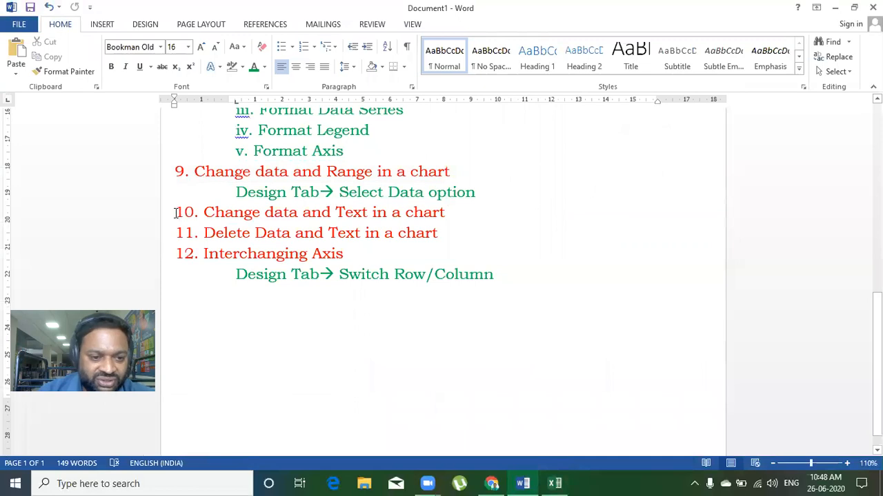
pyautogui.moveTo(194, 213); pyautogui.dragTo(445, 215)
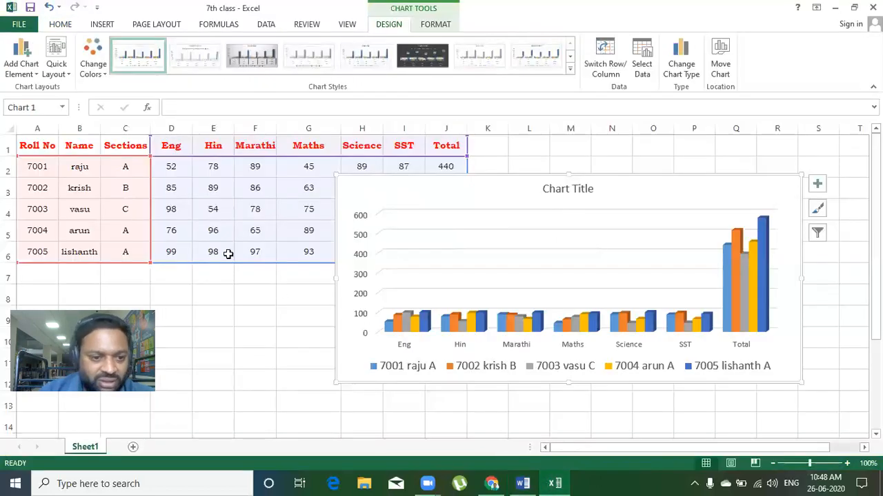
# Return to the Excel workbook and examine the first student's subject marks in D2:I2 and the matching chart series.
pyautogui.click(555, 483)
pyautogui.click(228, 239)
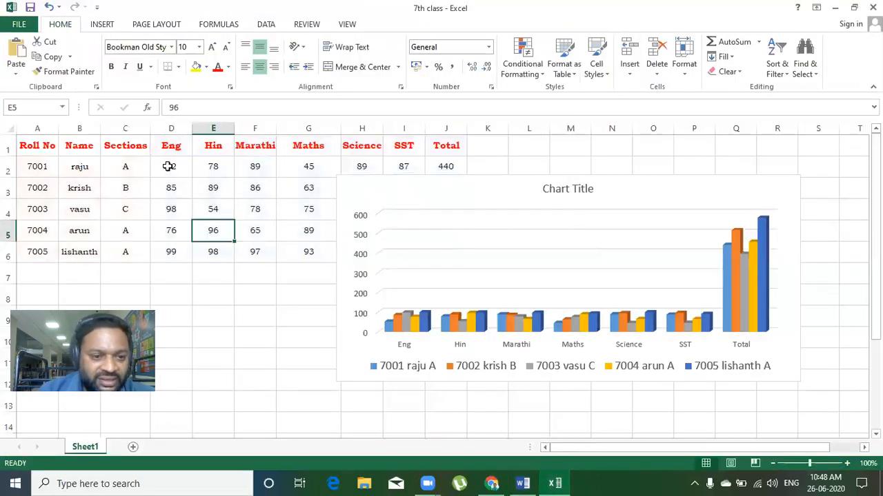
pyautogui.moveTo(34, 167); pyautogui.dragTo(181, 172)
pyautogui.click(172, 169)
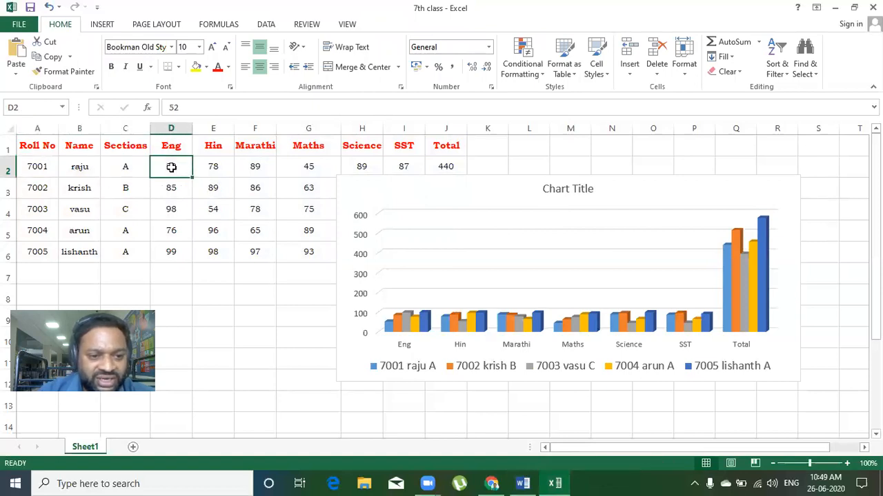
pyautogui.click(212, 167)
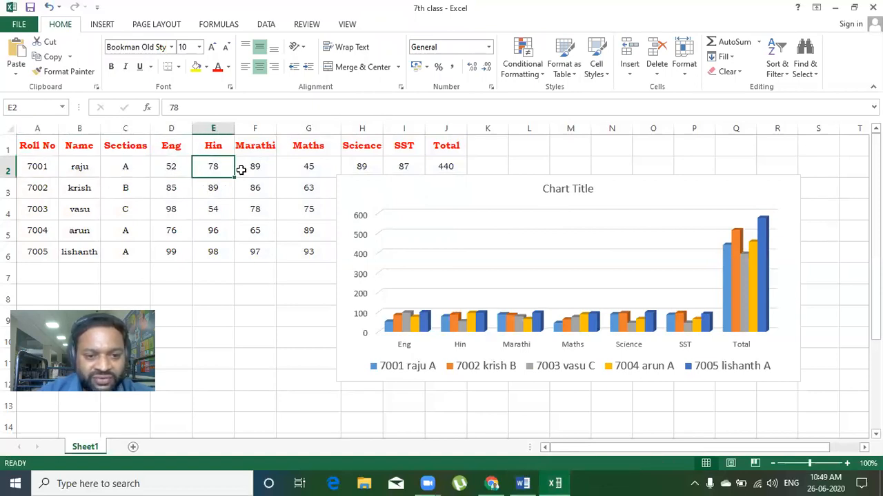
pyautogui.moveTo(167, 170); pyautogui.dragTo(394, 166)
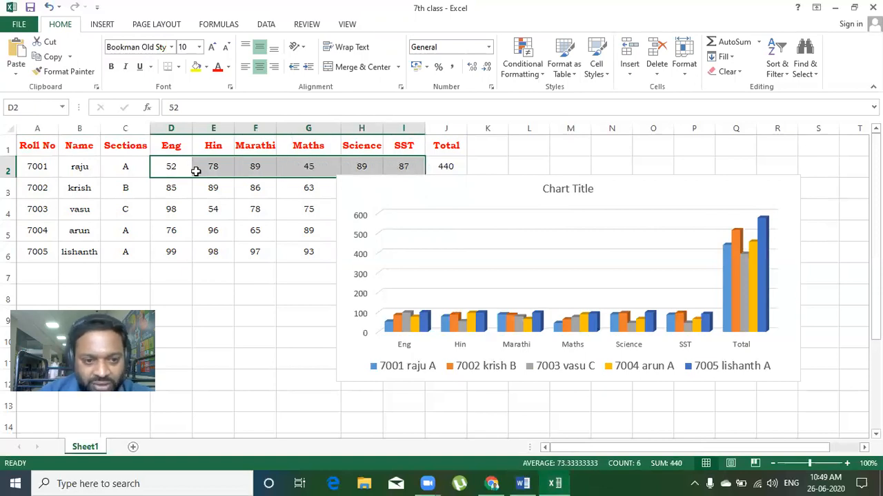
pyautogui.click(238, 290)
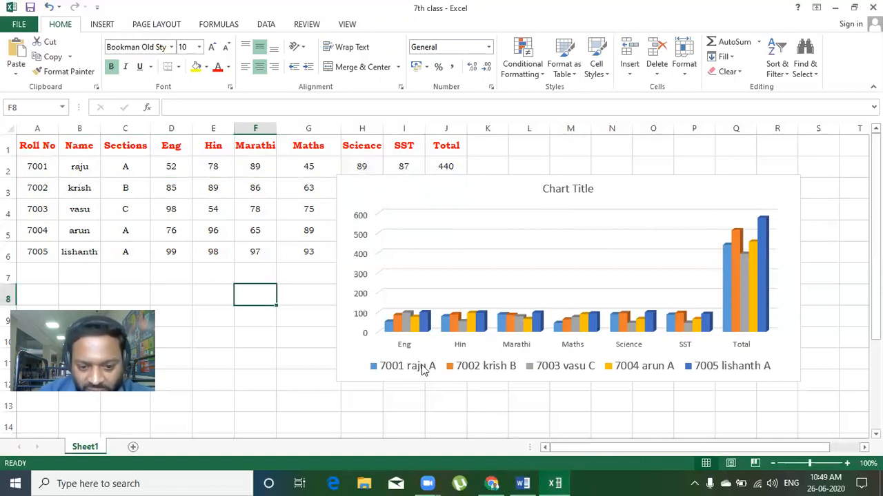
pyautogui.click(388, 333)
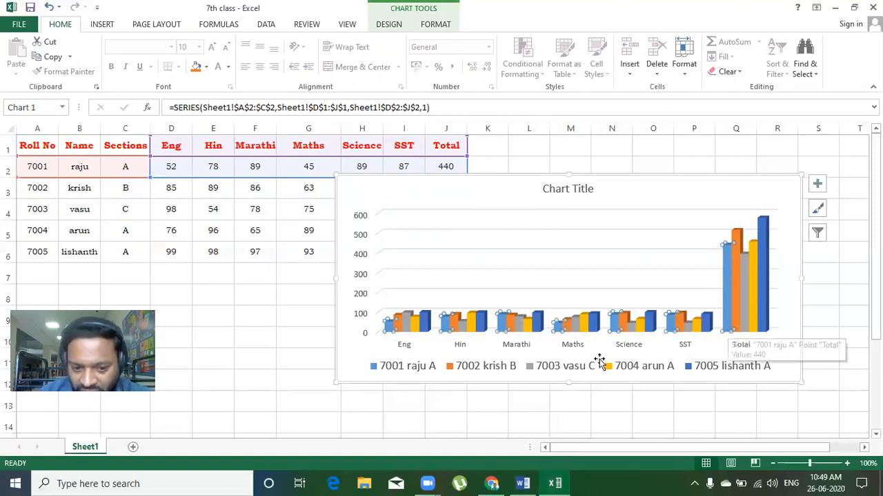
# Set the first student's Eng mark in D2 to 10 and check the matching column in the chart.
pyautogui.click(393, 337)
pyautogui.click(388, 329)
pyautogui.click(388, 330)
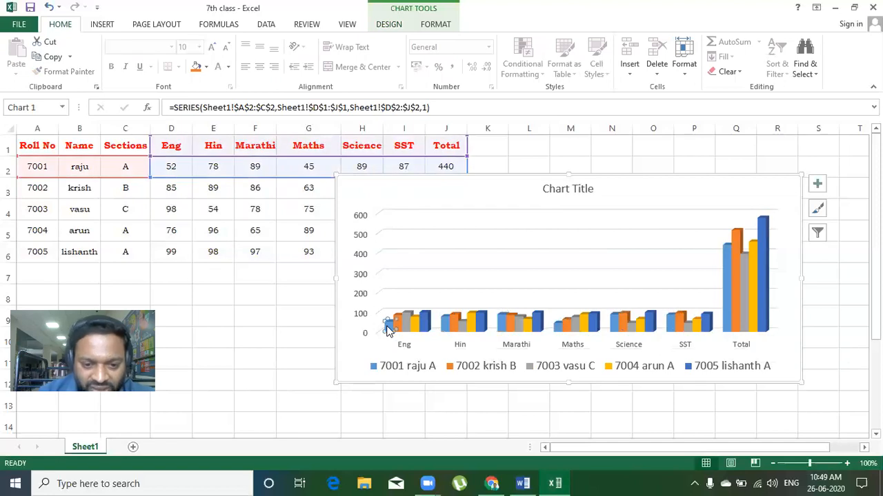
pyautogui.click(174, 169)
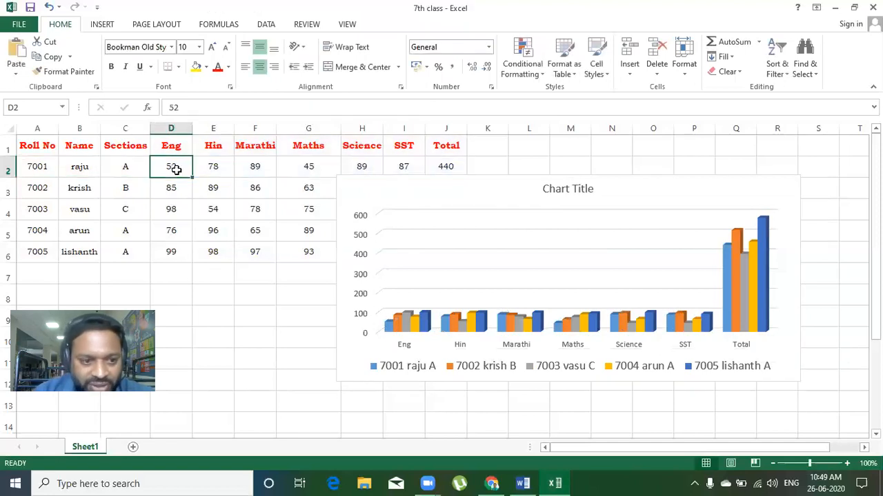
pyautogui.write('10')
pyautogui.press('Return')
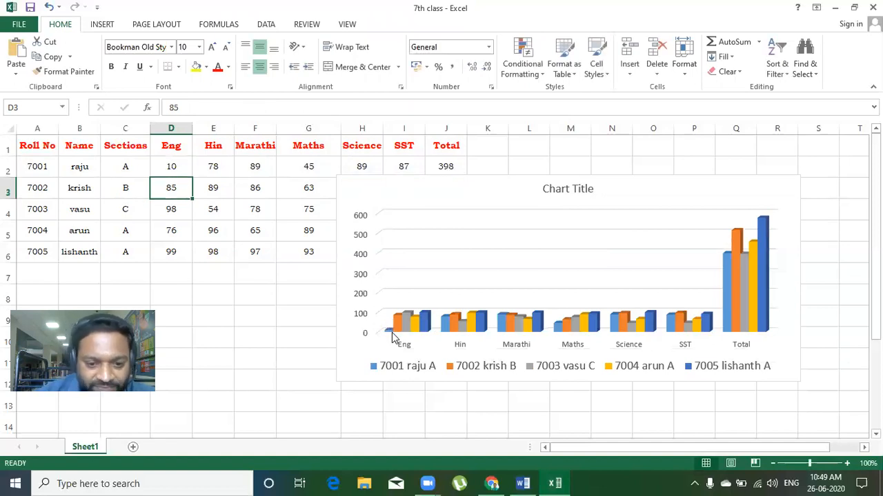
pyautogui.moveTo(391, 336)
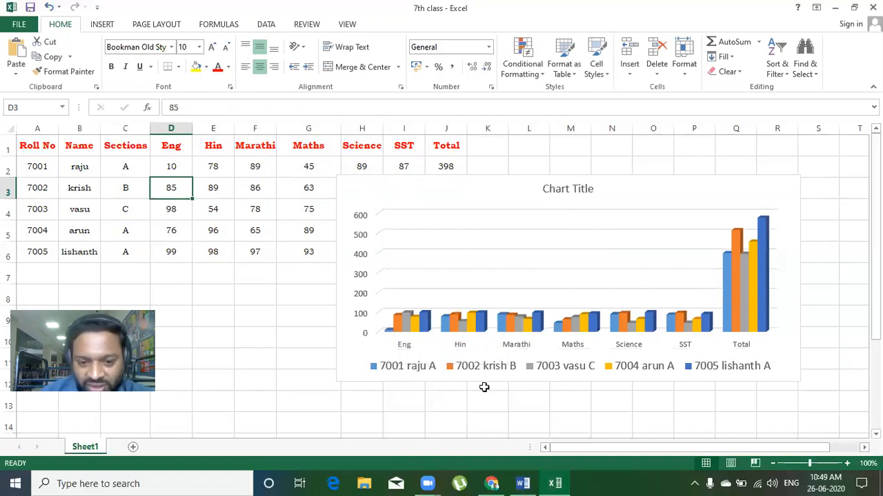
# Select the first student's Hin column in the chart and set the matching mark in E2 to 98.
pyautogui.click(445, 333)
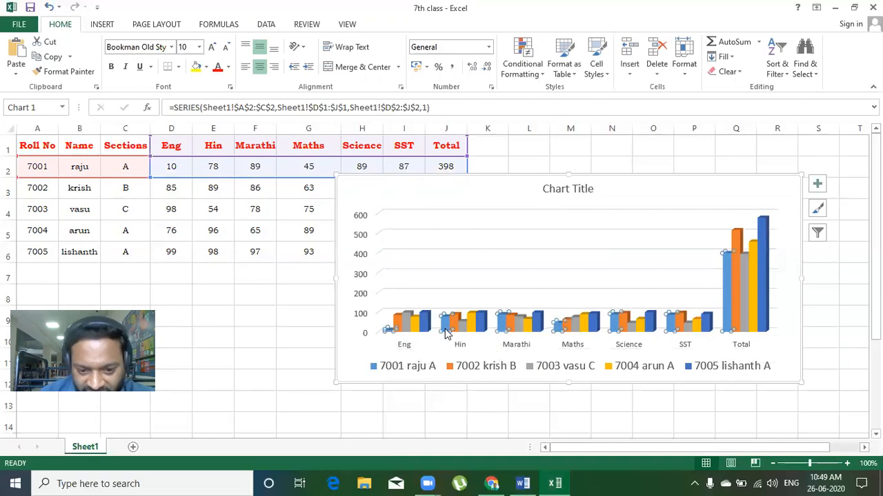
pyautogui.doubleClick(445, 334)
pyautogui.click(447, 332)
pyautogui.click(448, 330)
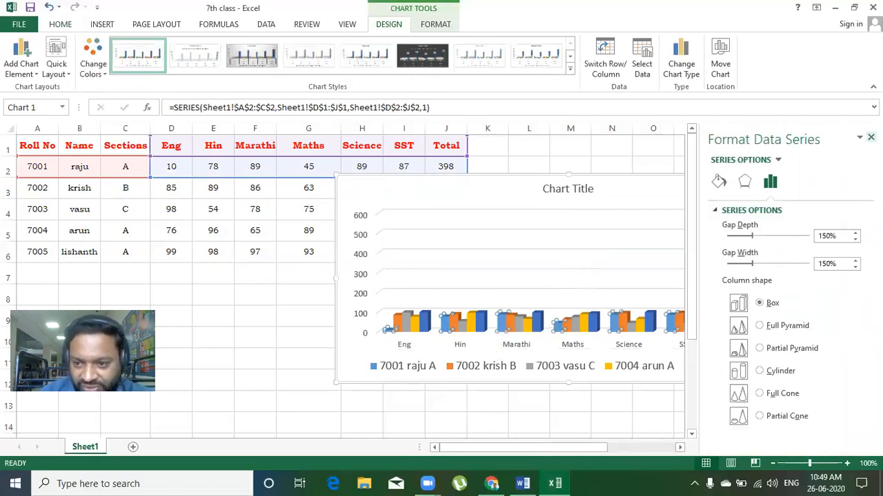
pyautogui.click(870, 138)
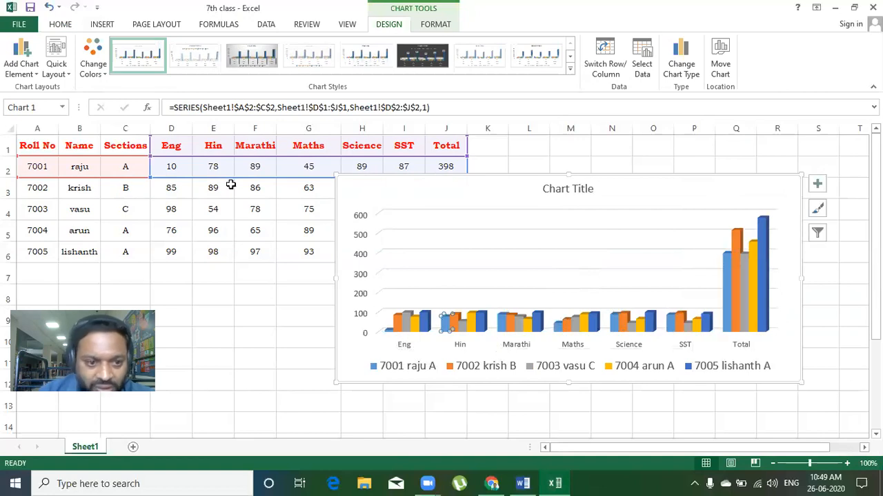
pyautogui.click(218, 167)
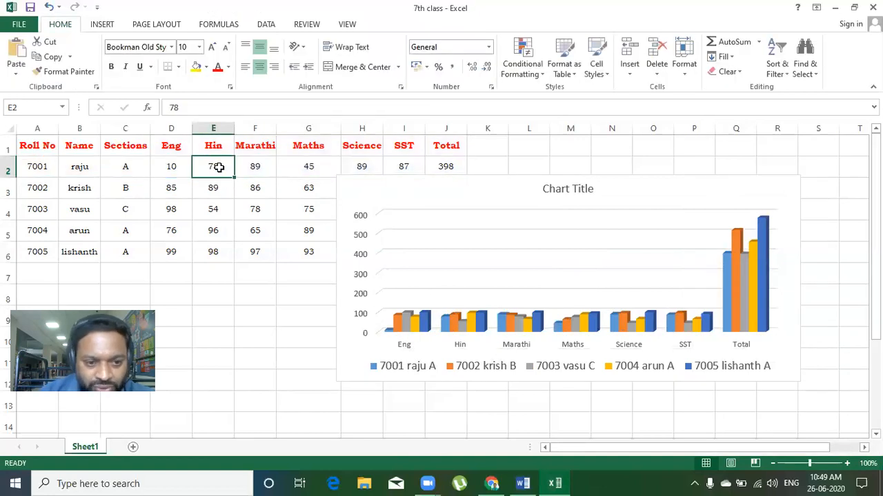
pyautogui.write('9')
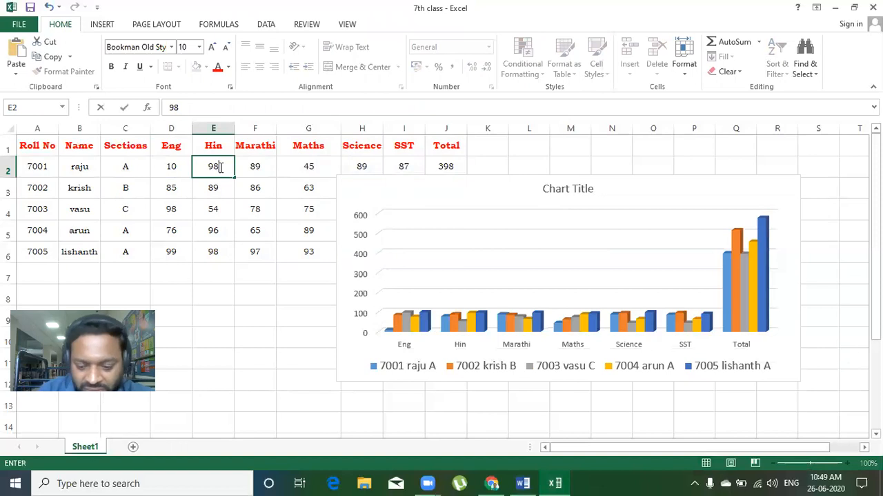
pyautogui.press('Return')
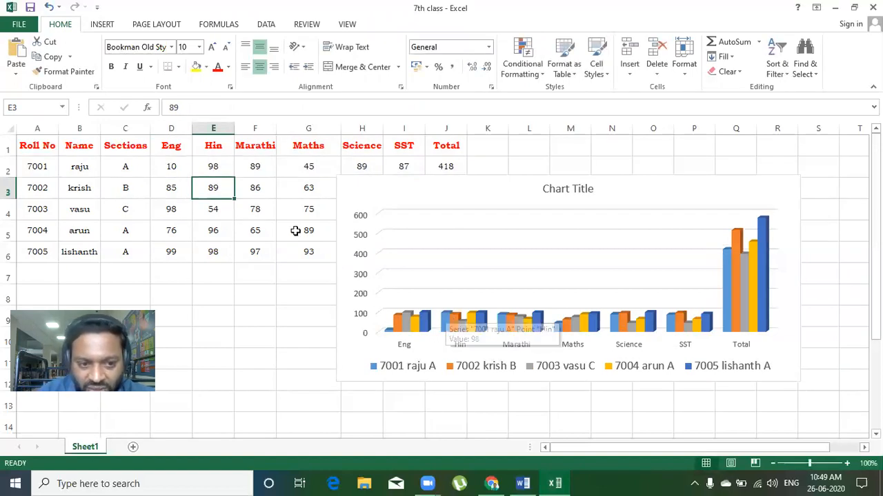
# Set the first student's Eng, Hin, Marathi and Maths marks in D2:G2 to 10 each.
pyautogui.click(172, 170)
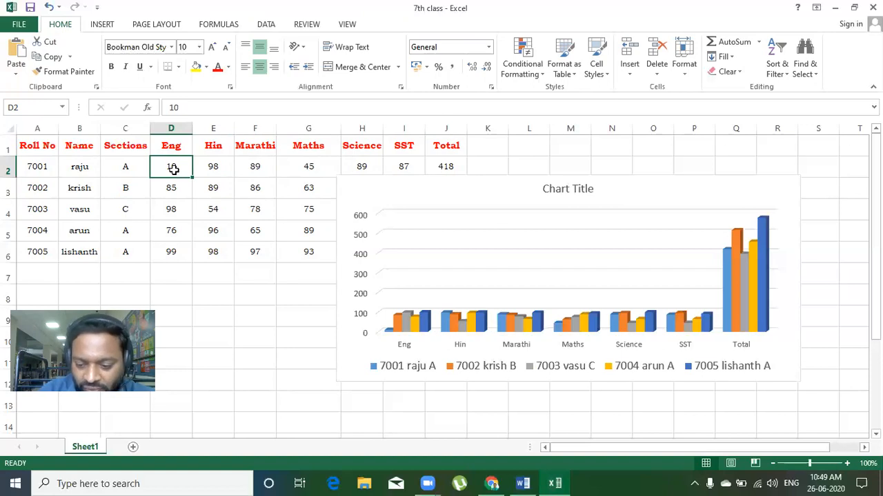
pyautogui.write('10')
pyautogui.press('Tab')
pyautogui.write('1')
pyautogui.press('Tab')
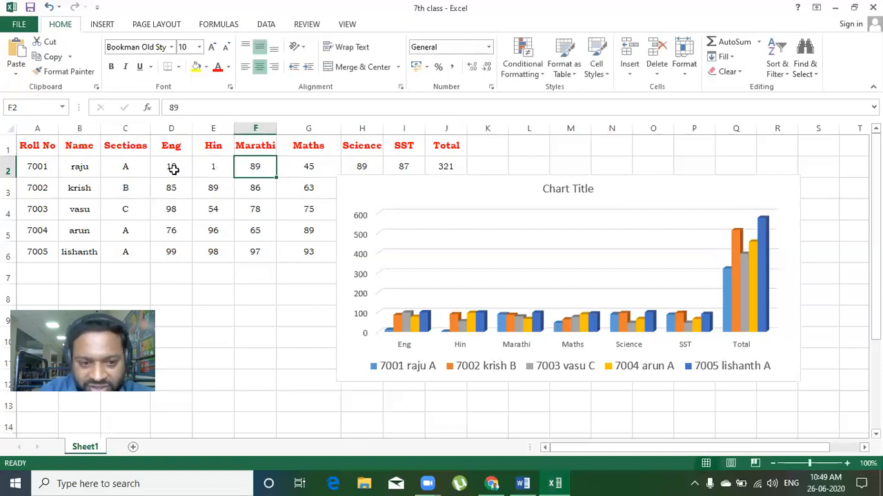
pyautogui.press('Left')
pyautogui.write('10')
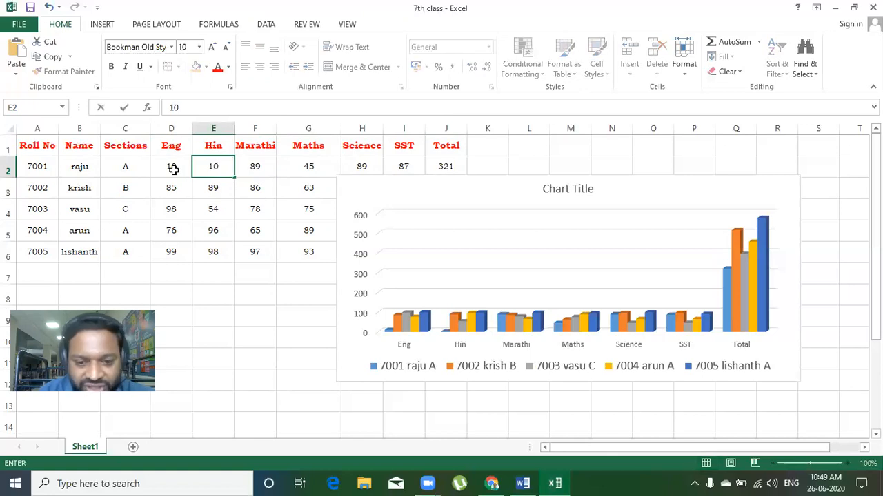
pyautogui.press('Tab')
pyautogui.write('1')
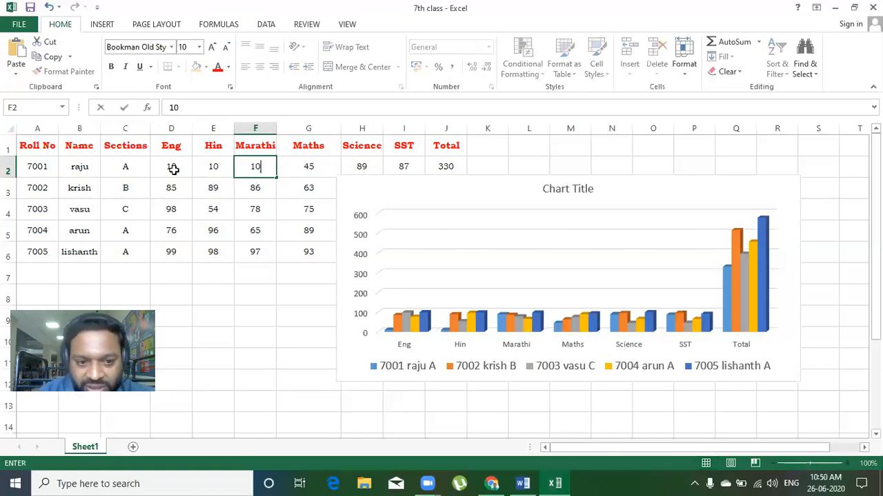
pyautogui.press('Tab')
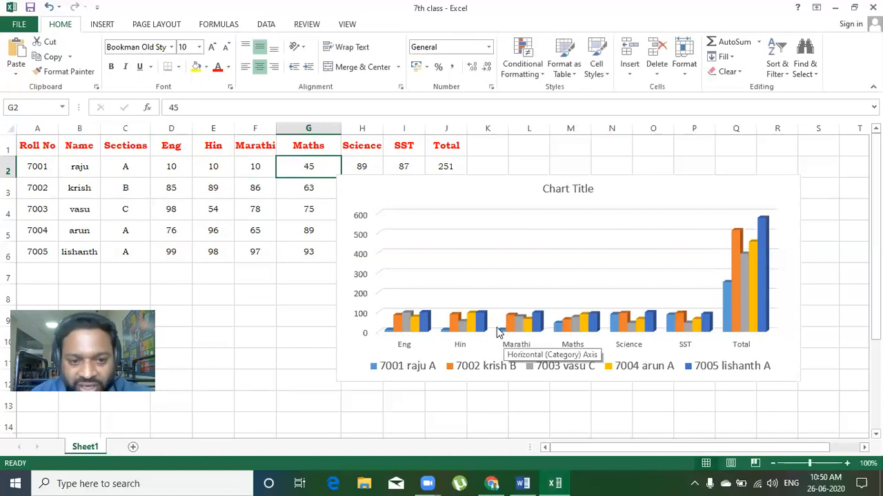
pyautogui.write('10')
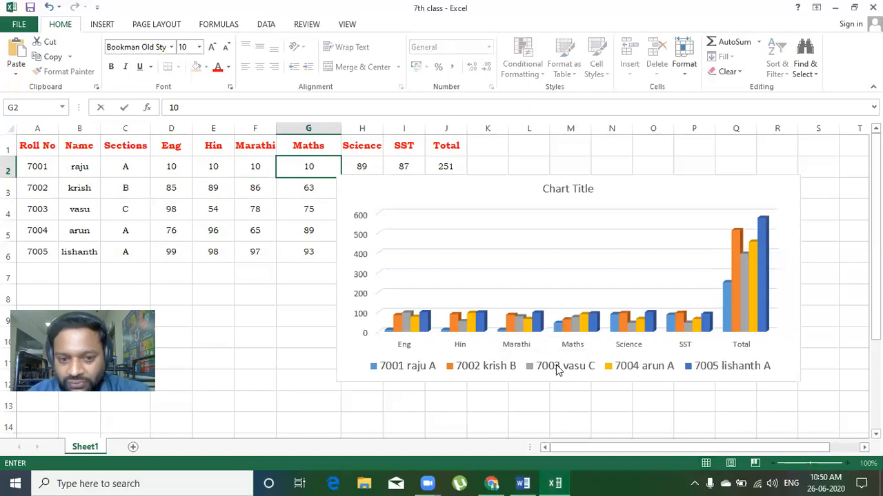
pyautogui.press('Tab')
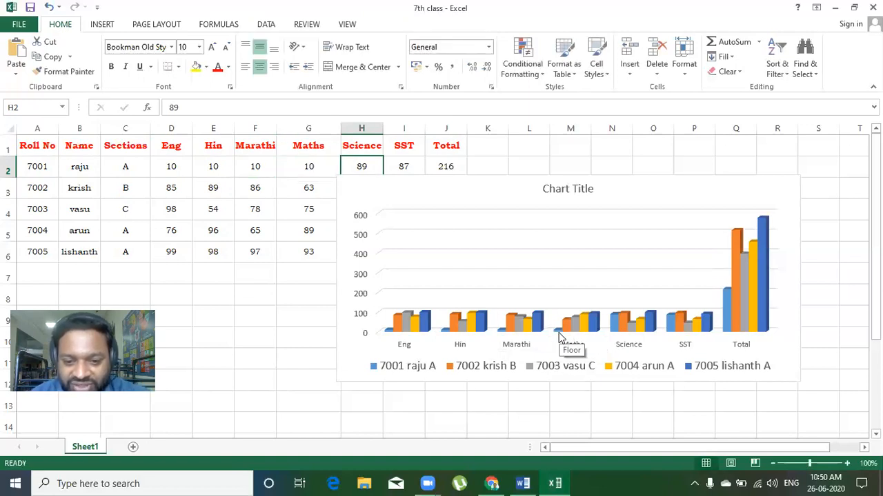
# Set the first student's marks to 52 for Eng, 89 for Hin, 42 for Marathi and 52 for Maths.
pyautogui.click(171, 169)
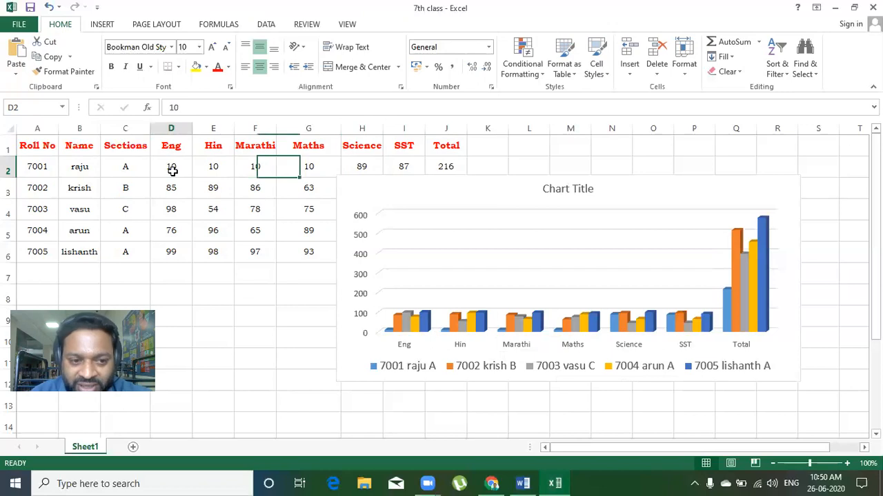
pyautogui.write('52')
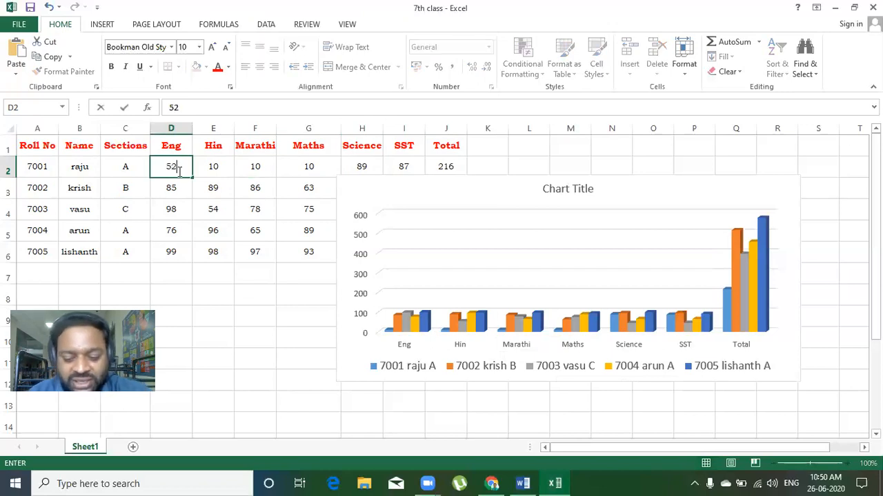
pyautogui.press('Tab')
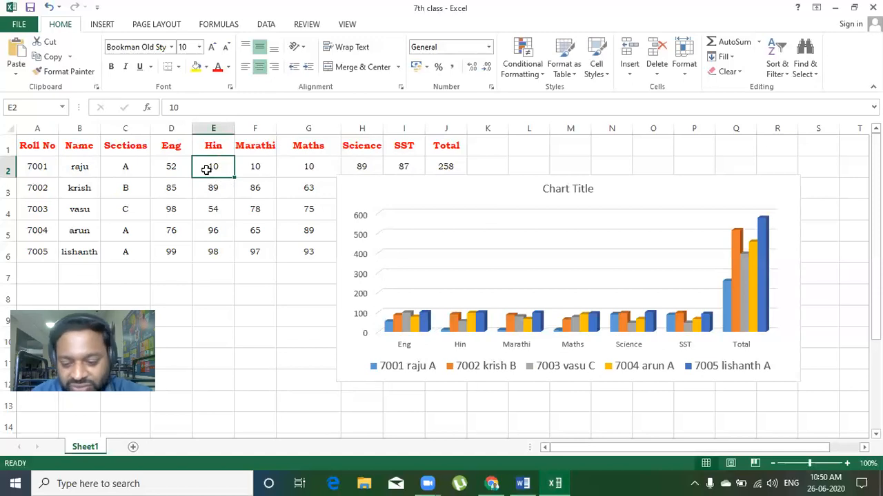
pyautogui.write('89')
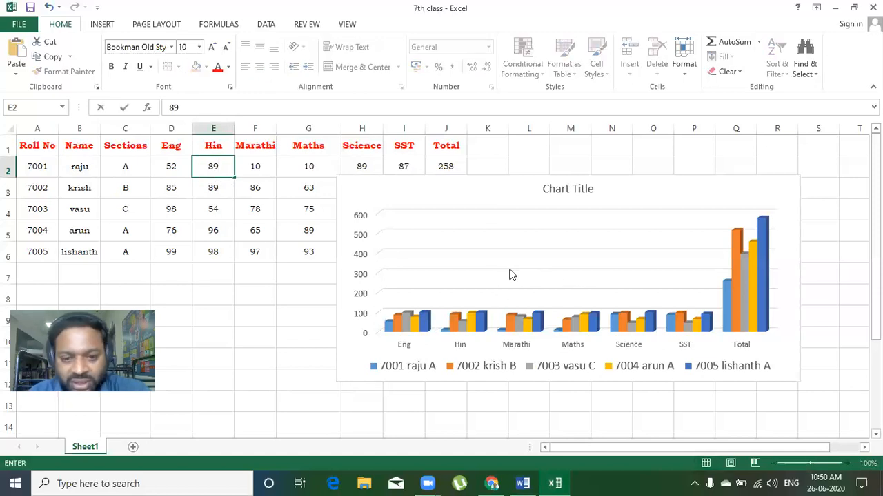
pyautogui.press('Tab')
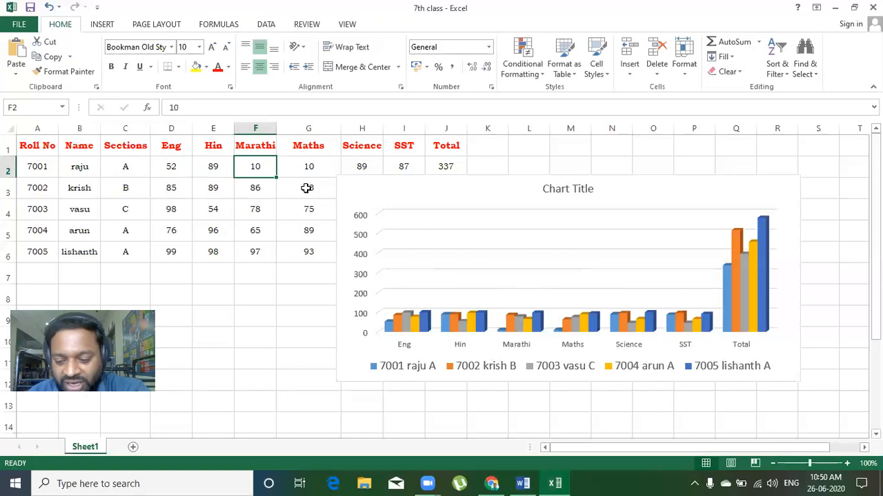
pyautogui.write('42')
pyautogui.press('Tab')
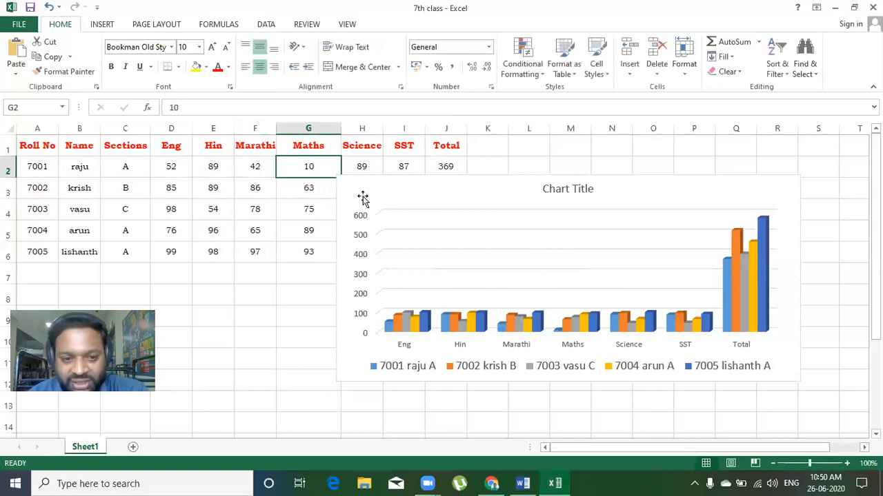
pyautogui.write('52')
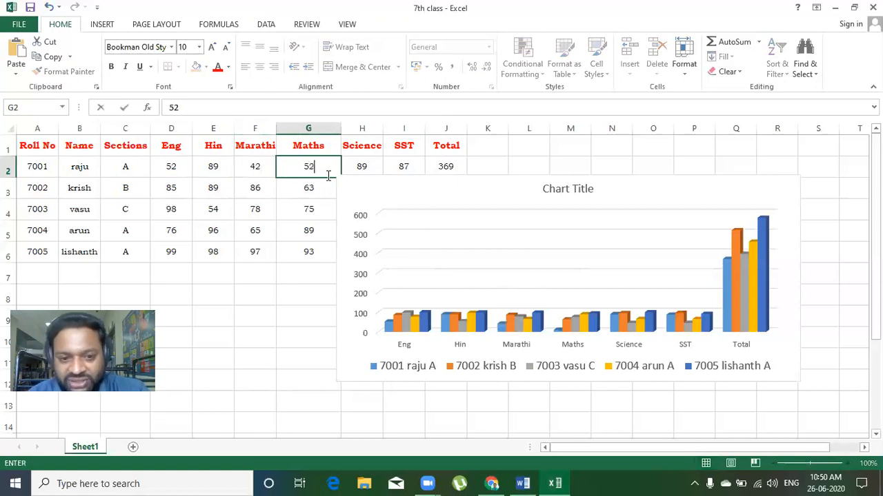
pyautogui.press('Tab')
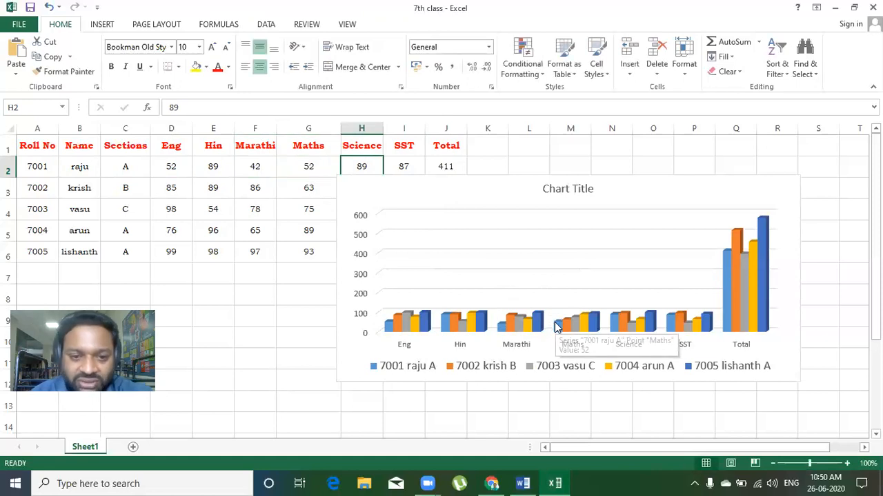
# Switch to the Word outline and review topic 10 and topic 11, Delete Data and Text in a chart.
pyautogui.click(522, 484)
pyautogui.moveTo(204, 212); pyautogui.dragTo(433, 213)
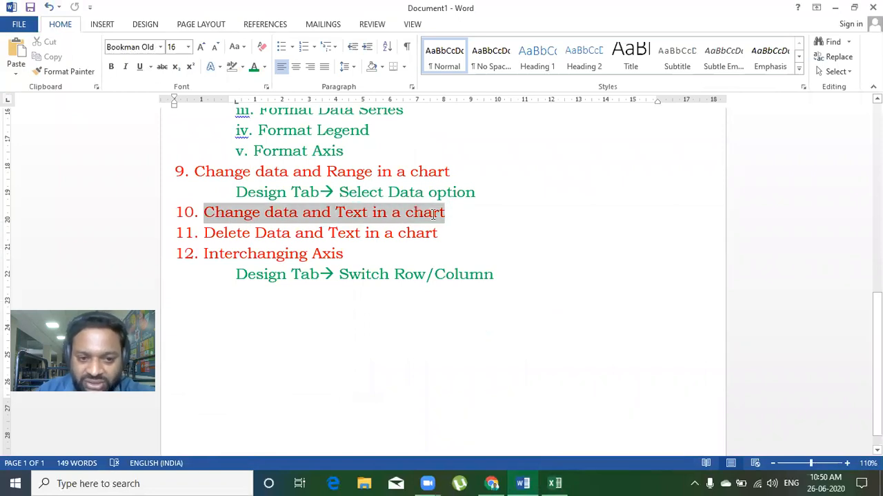
pyautogui.click(347, 253)
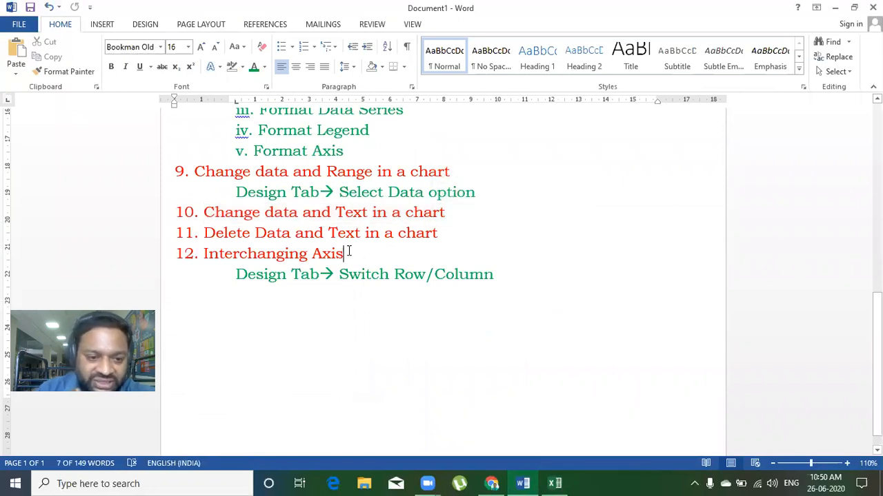
pyautogui.moveTo(175, 233); pyautogui.dragTo(445, 237)
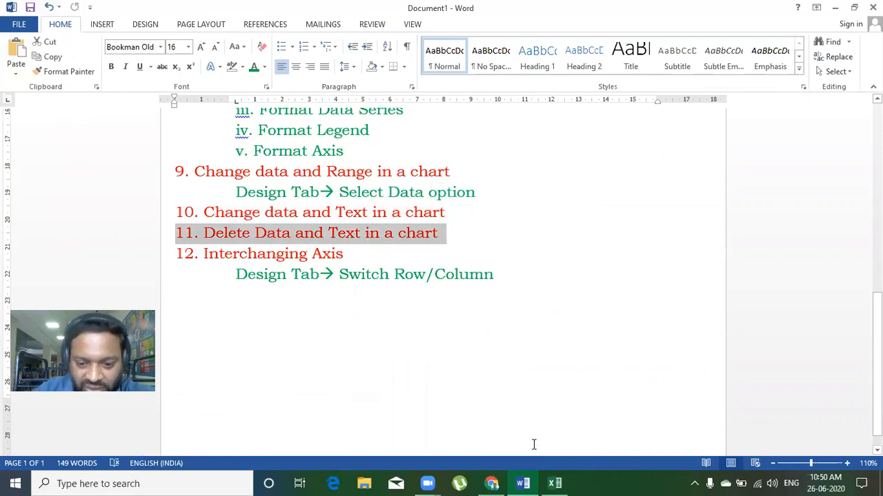
# Return to the Excel workbook and clear the first student's Eng and Hin marks in D2:E2.
pyautogui.click(555, 483)
pyautogui.click(169, 170)
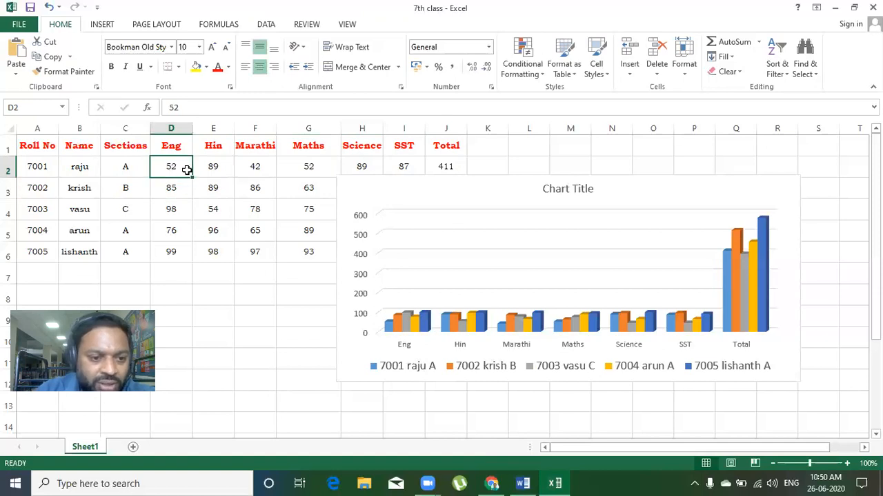
pyautogui.click(174, 186)
pyautogui.click(167, 166)
pyautogui.moveTo(207, 166)
pyautogui.mouseDown()
pyautogui.moveTo(367, 165)
pyautogui.moveTo(214, 167)
pyautogui.mouseUp()
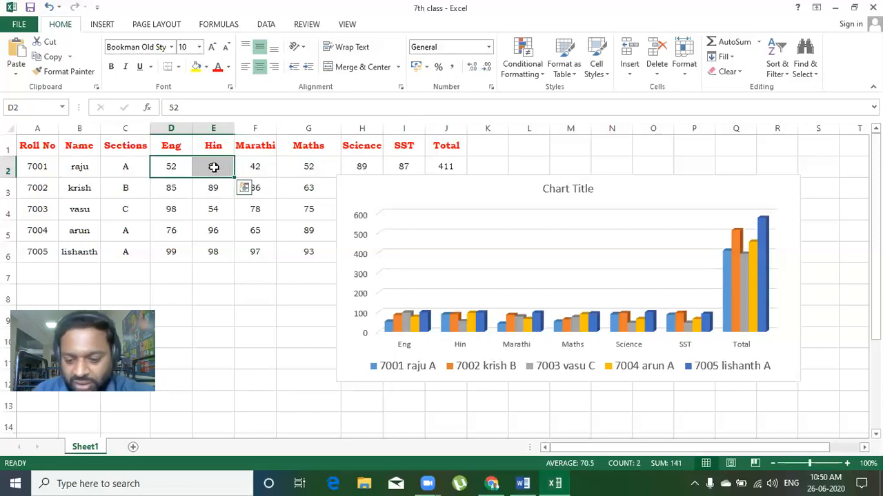
pyautogui.press('Delete')
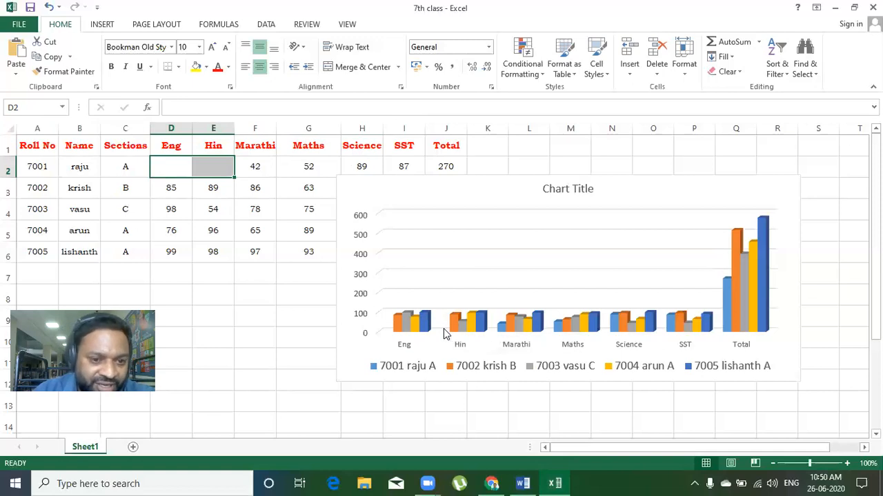
# Clear all of the first student's subject marks in D2:I2.
pyautogui.click(250, 169)
pyautogui.moveTo(167, 165); pyautogui.dragTo(395, 177)
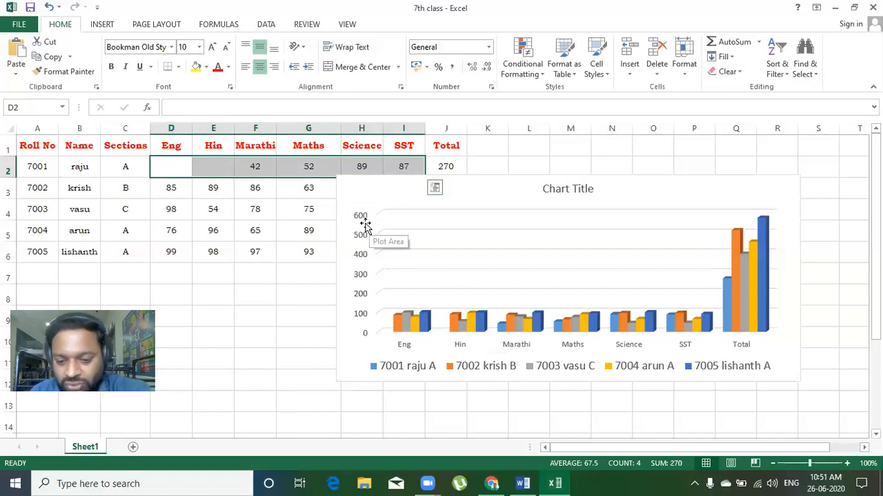
pyautogui.press('Delete')
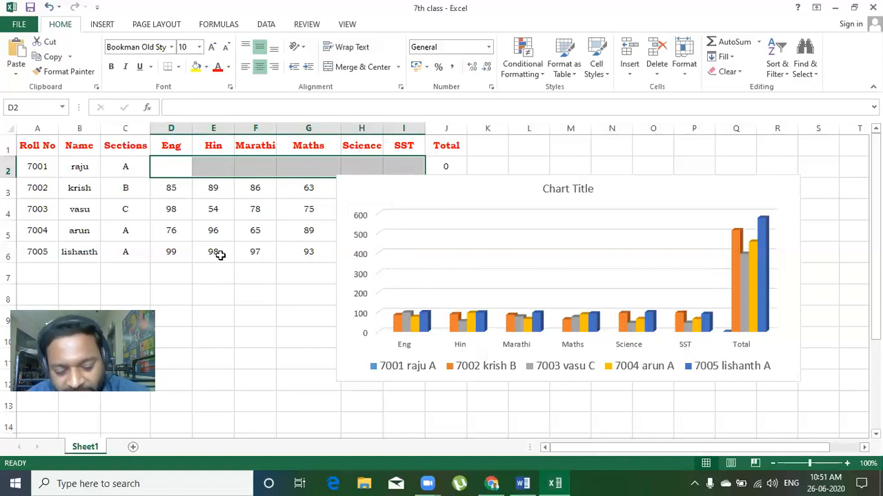
# Undo both deletions of the first student's marks and select the second student's Eng mark in D3.
pyautogui.hotkey('ctrl', 'z')
pyautogui.hotkey('ctrl', 'z')
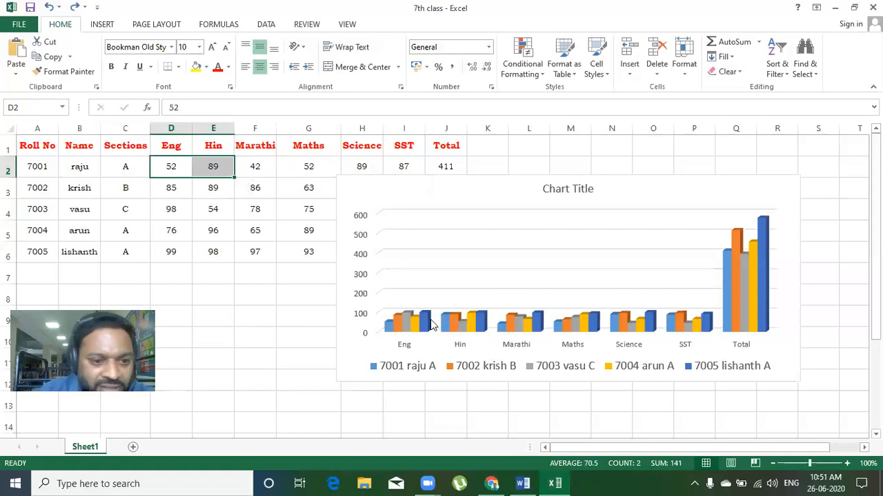
pyautogui.click(173, 187)
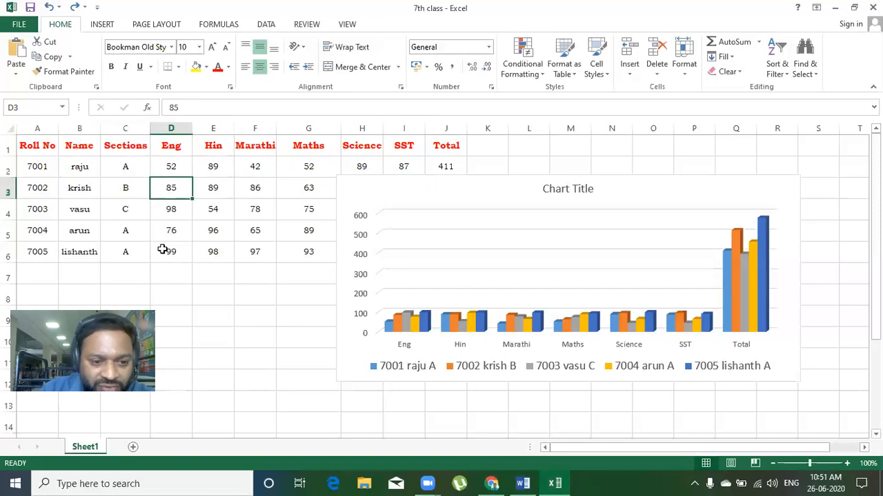
# Move the chart to the right and slightly down to uncover the Science marks column.
pyautogui.click(169, 250)
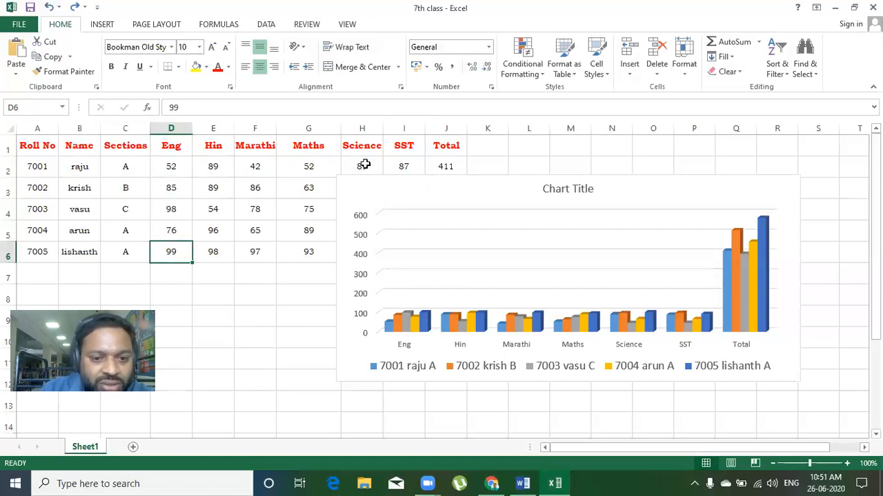
pyautogui.moveTo(413, 184); pyautogui.dragTo(480, 200)
# Clear the fifth student's subject marks in D6:I6 and restore them.
pyautogui.moveTo(169, 251); pyautogui.dragTo(390, 252)
pyautogui.hotkey('ctrl', 'c')
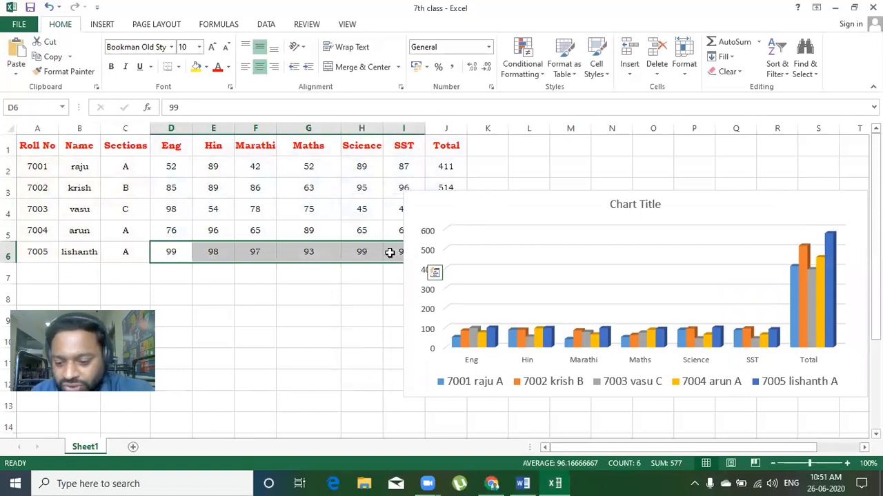
pyautogui.press('Delete')
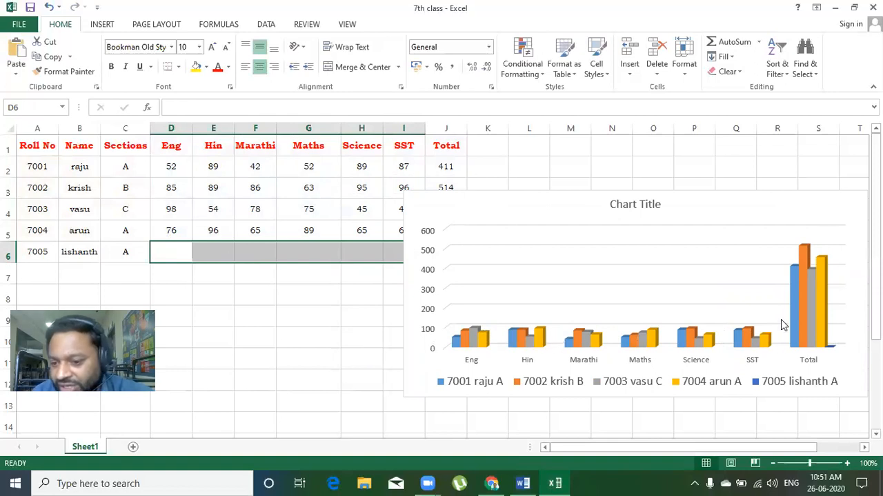
pyautogui.hotkey('ctrl', 'v')
pyautogui.click(238, 294)
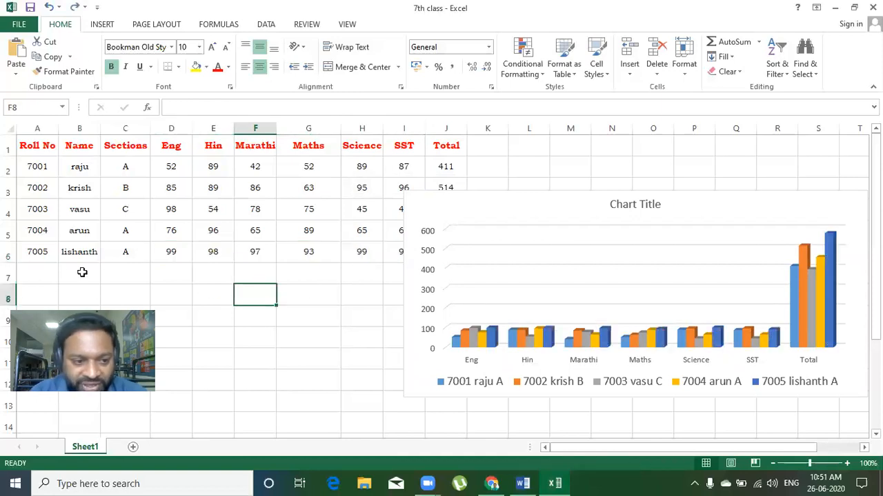
# Clear the fifth student's row from roll number to SST in A6:I6 and restore it.
pyautogui.moveTo(36, 254); pyautogui.dragTo(388, 254)
pyautogui.hotkey('ctrl', 'c')
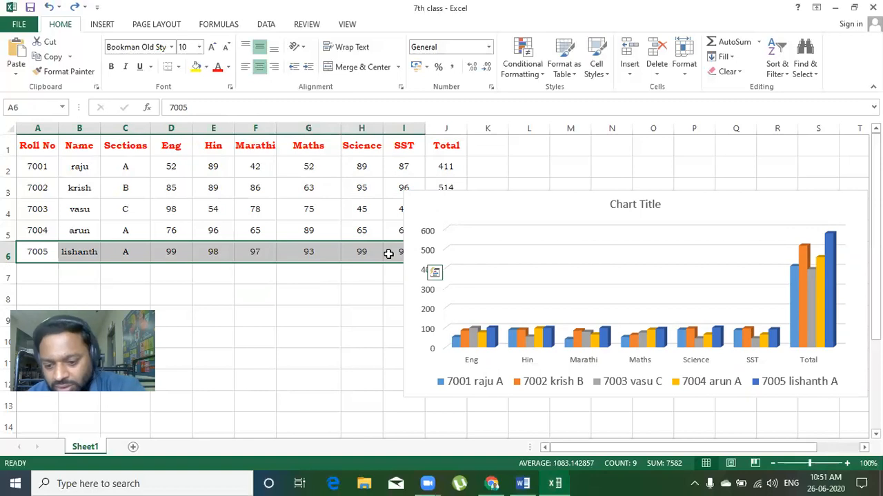
pyautogui.press('Delete')
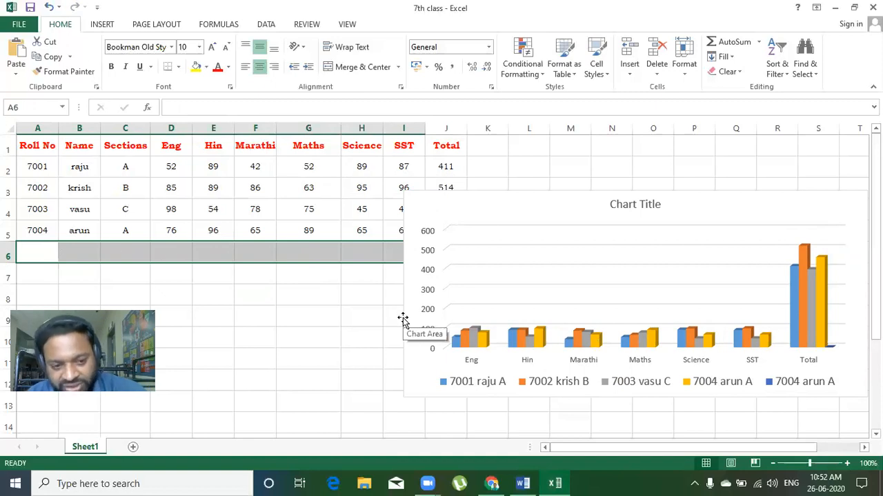
pyautogui.hotkey('ctrl', 'v')
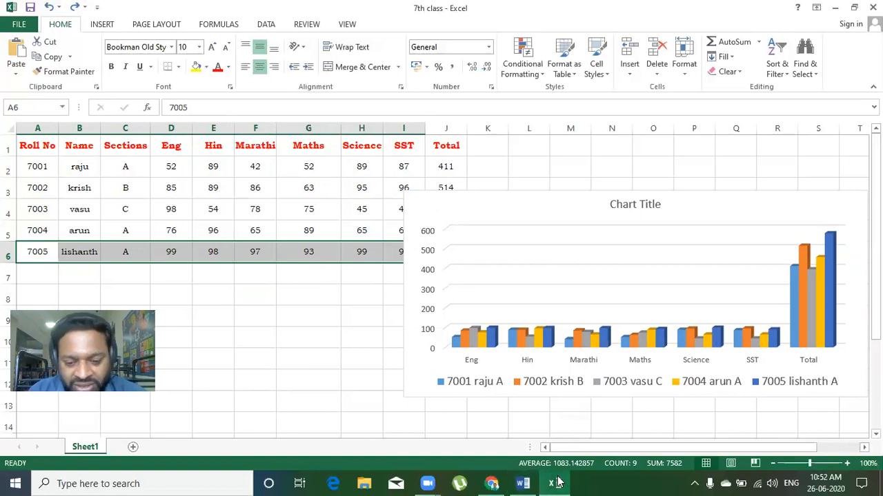
# Switch to the Word outline to review topic 11, Delete Data and Text in a chart, and return to the Excel workbook.
pyautogui.click(523, 484)
pyautogui.tripleClick(252, 238)
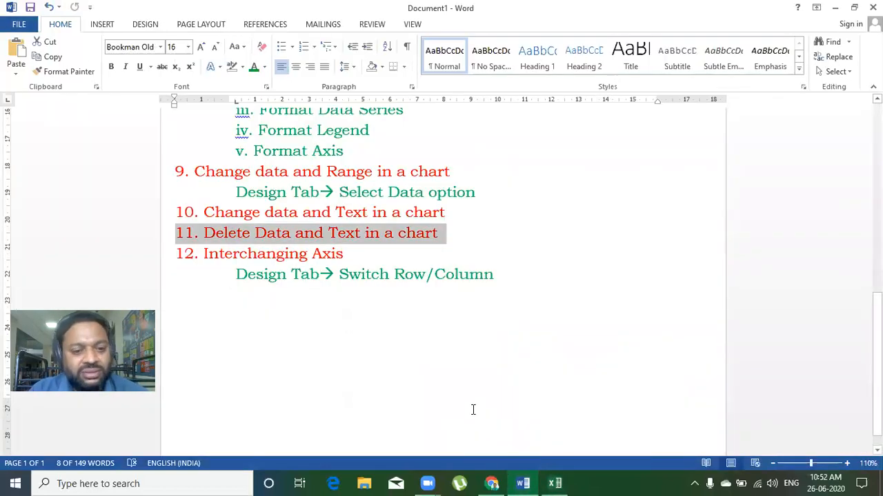
pyautogui.moveTo(557, 483)
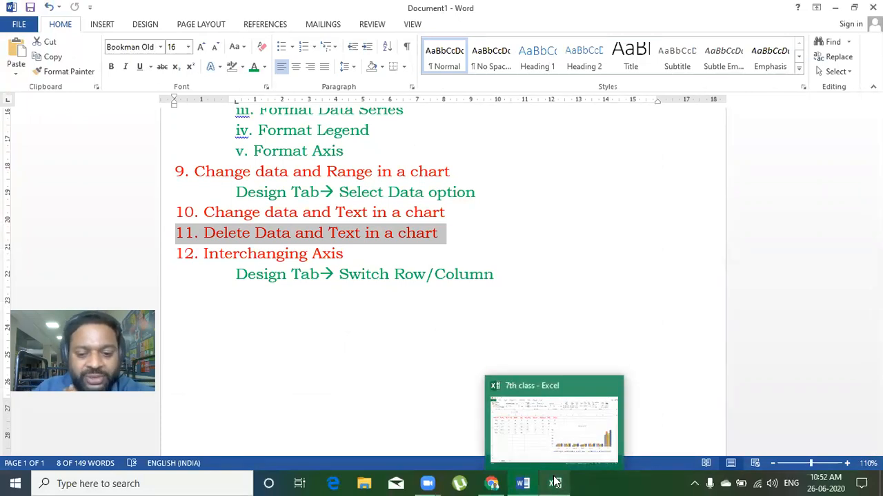
pyautogui.click(607, 396)
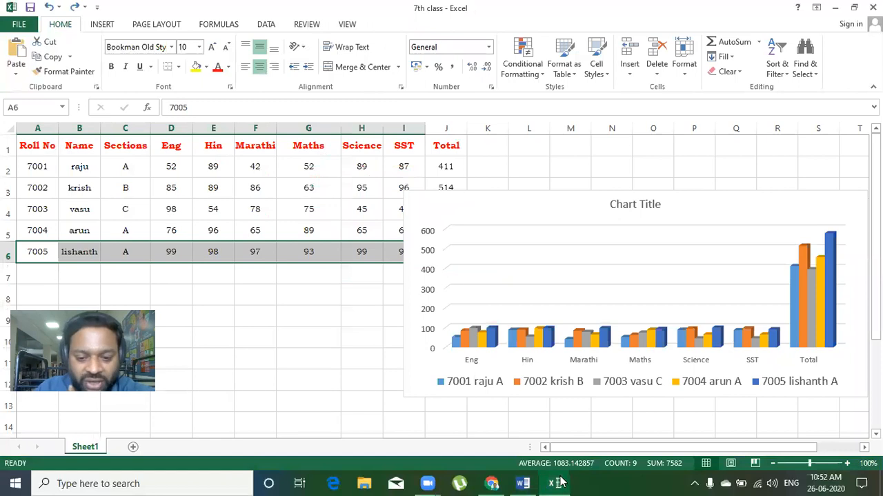
# Switch to the Word outline and review topic 12, Interchanging Axis, including its Design Tab and Switch Row/Column instructions.
pyautogui.click(523, 483)
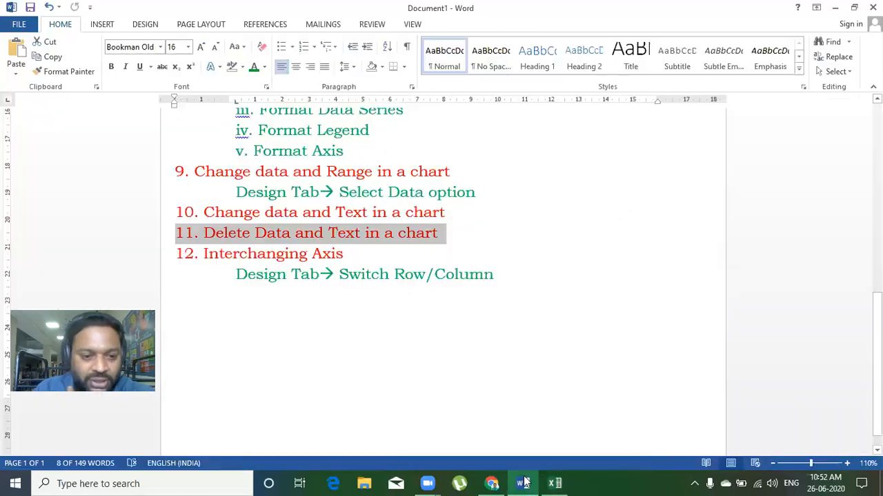
pyautogui.click(317, 350)
pyautogui.moveTo(199, 259); pyautogui.dragTo(334, 257)
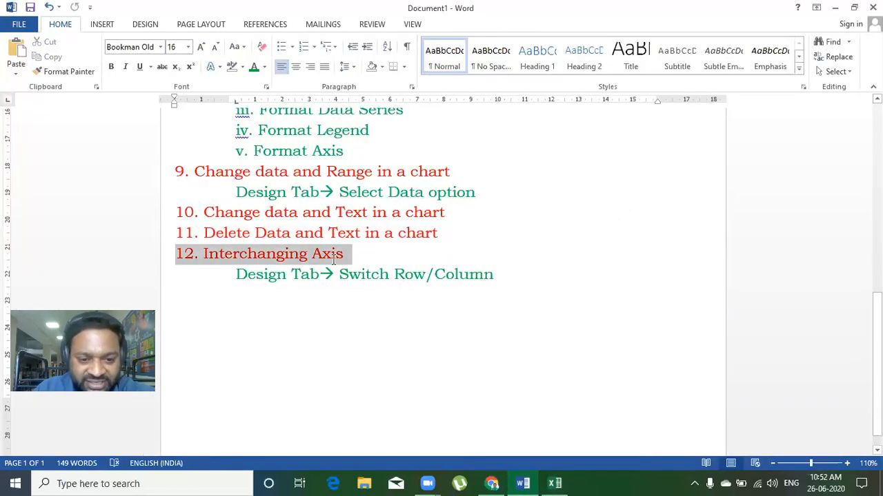
pyautogui.click(325, 323)
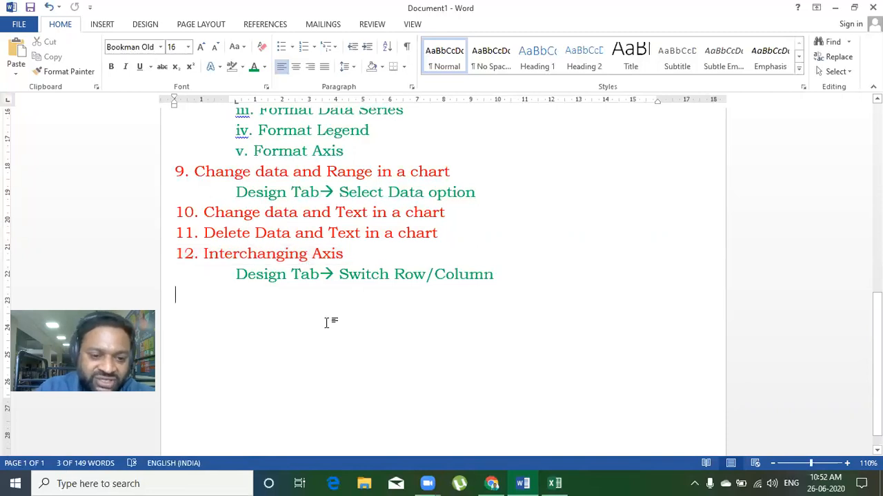
pyautogui.moveTo(340, 279); pyautogui.dragTo(471, 279)
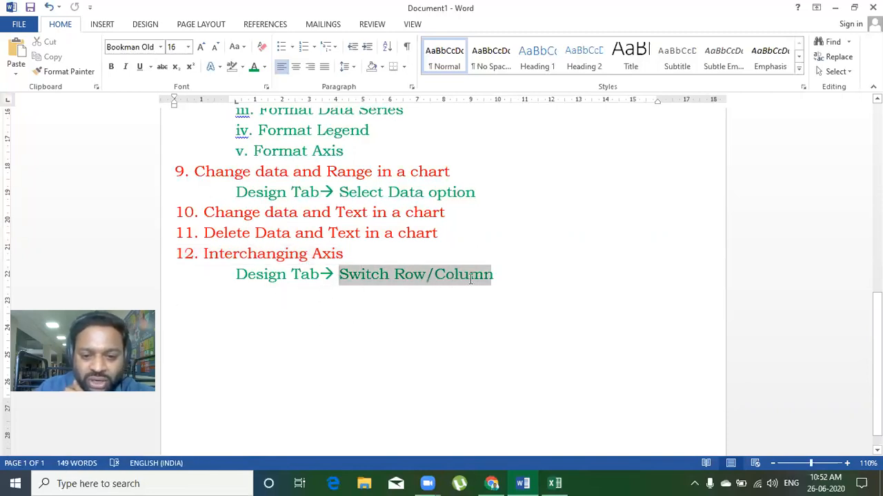
pyautogui.click(362, 290)
pyautogui.moveTo(235, 276); pyautogui.dragTo(313, 274)
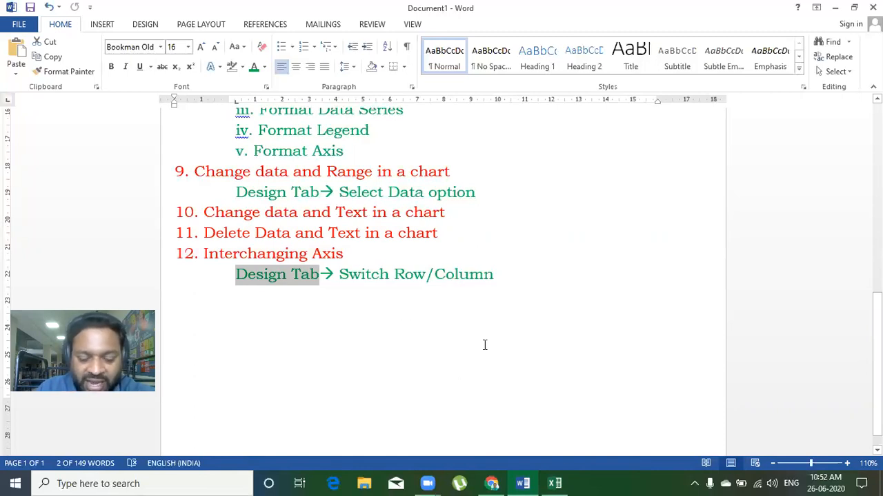
# Return to the Excel workbook and interchange the chart's axes with Switch Row/Column.
pyautogui.click(555, 484)
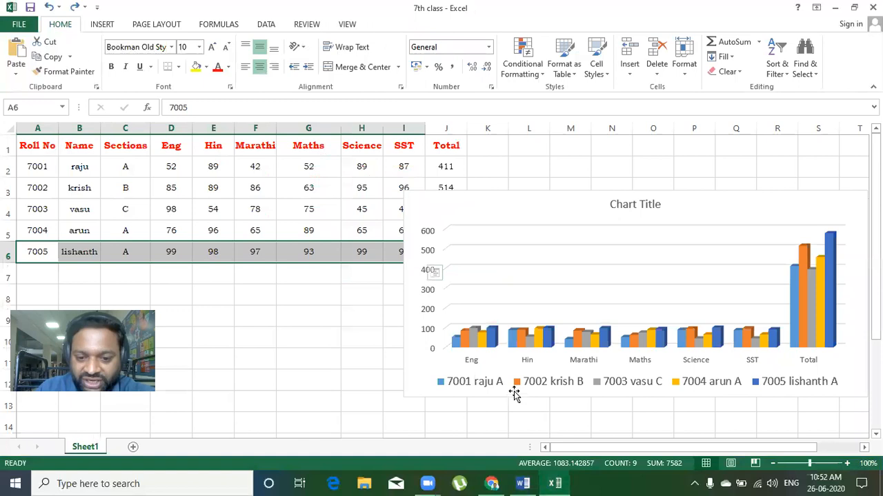
pyautogui.click(597, 387)
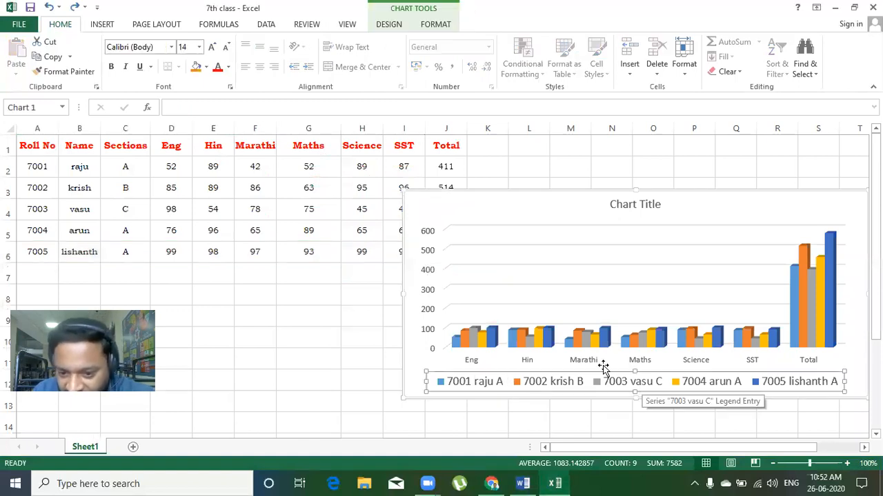
pyautogui.click(581, 362)
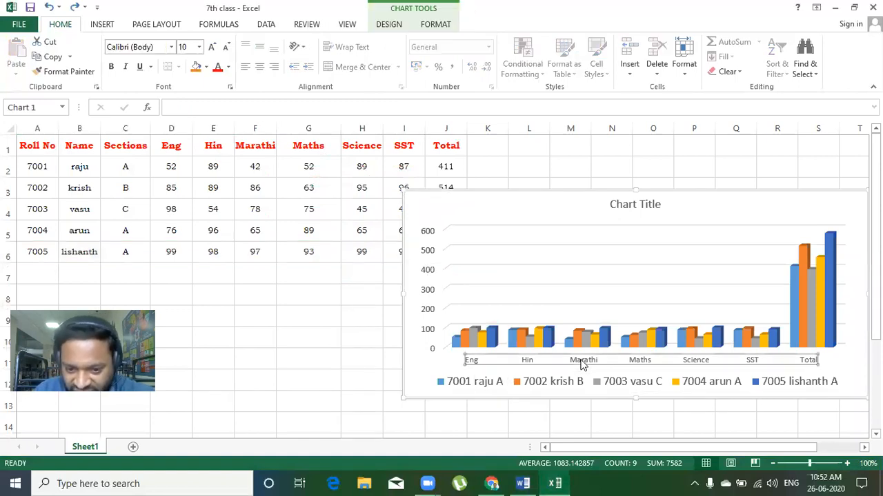
pyautogui.click(390, 26)
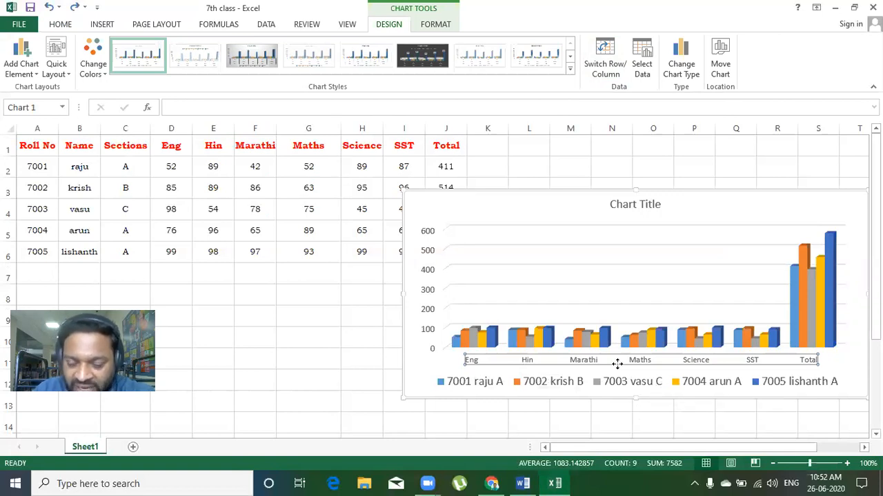
pyautogui.click(604, 66)
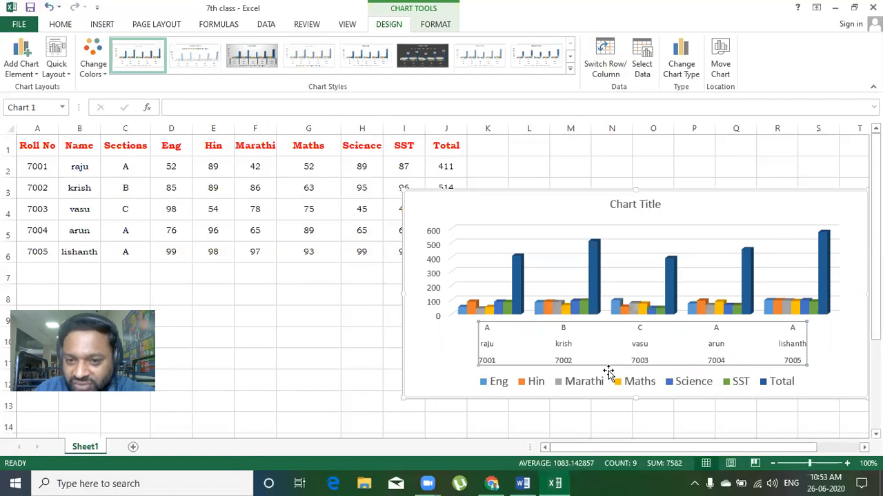
# Switch the chart's rows and columns back and forth, ending with the subjects on the horizontal axis.
pyautogui.click(604, 67)
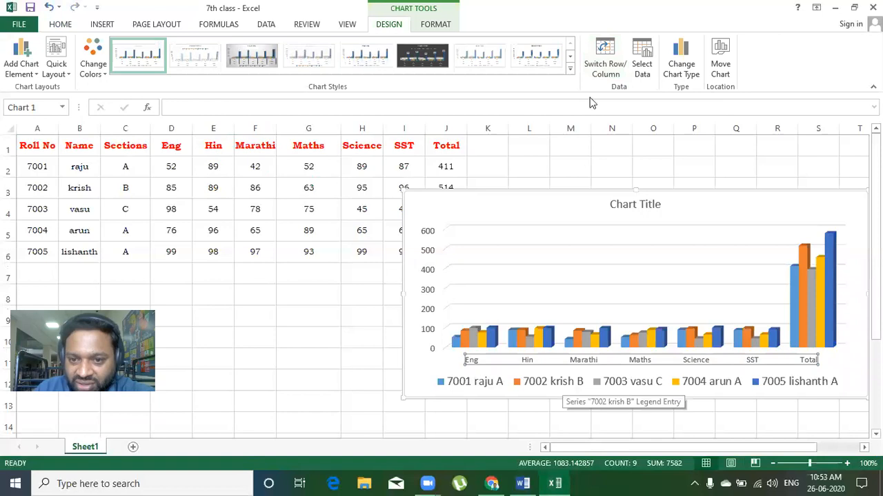
pyautogui.click(610, 63)
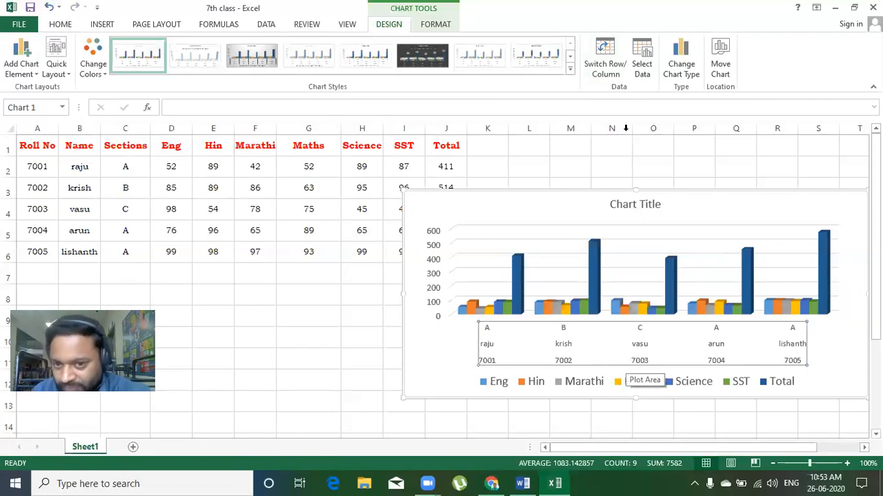
pyautogui.click(607, 67)
pyautogui.click(610, 69)
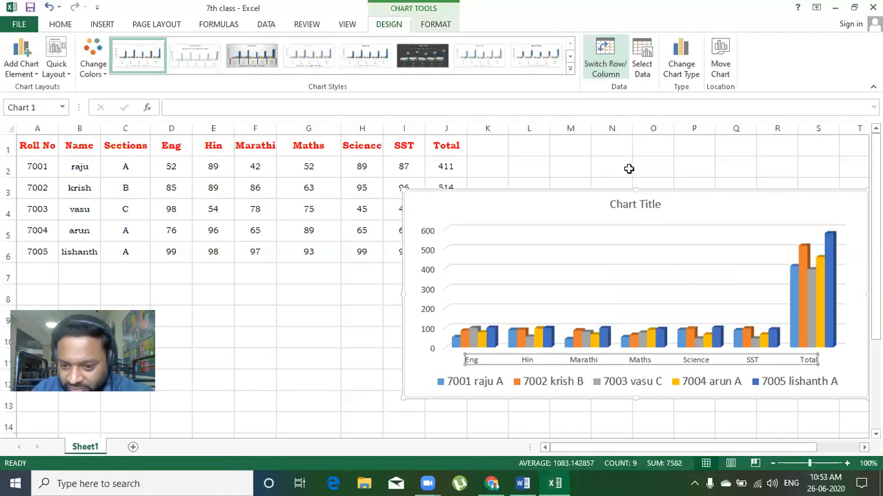
pyautogui.click(604, 71)
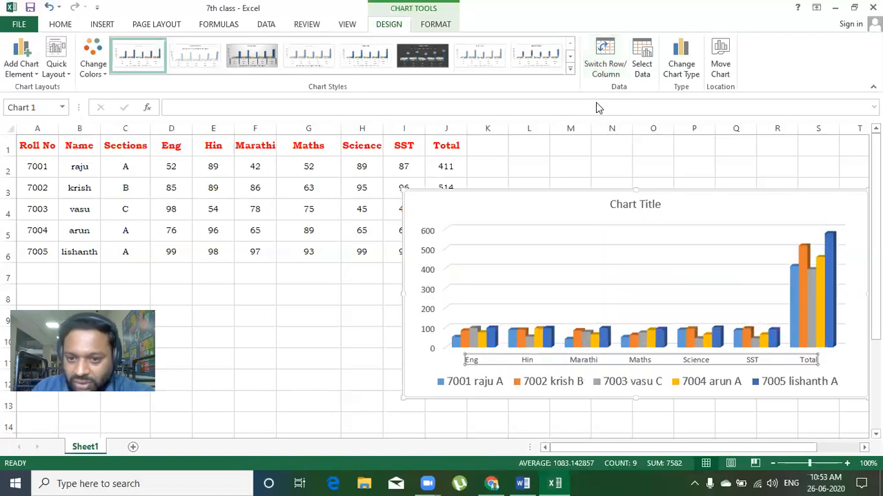
# Switch to the Word outline and review topics 9 to 12 on changing, deleting and interchanging chart data.
pyautogui.click(522, 483)
pyautogui.click(308, 371)
pyautogui.moveTo(168, 173); pyautogui.dragTo(473, 292)
pyautogui.click(593, 323)
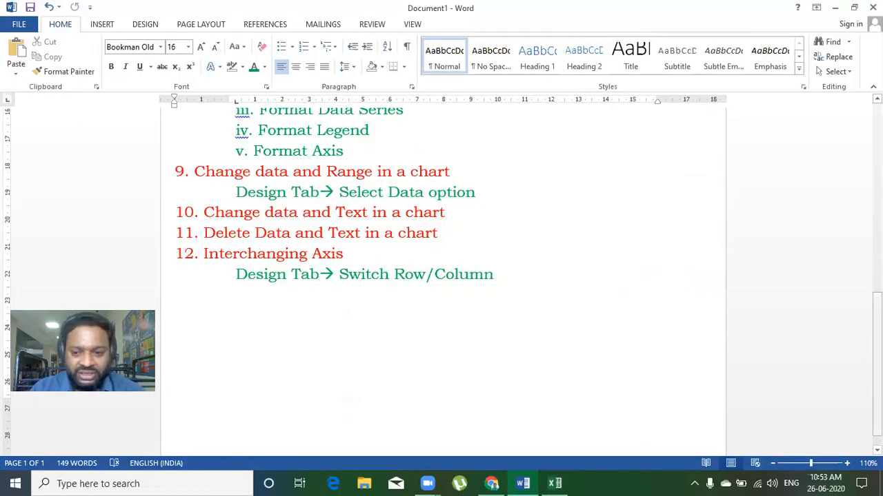
# Review topics 1 to 8 of the Charts in Excel outline, from Creating Charts to Formatting chart components.
pyautogui.scroll(7, 755, 232)
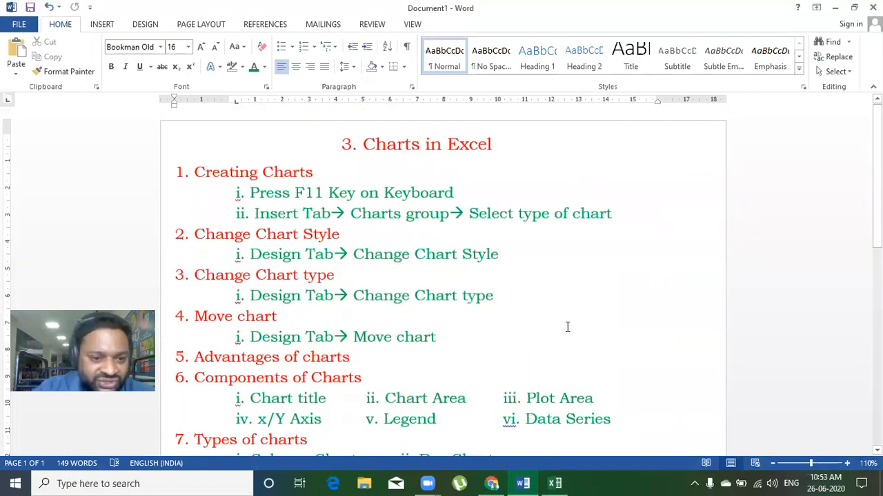
pyautogui.moveTo(178, 173); pyautogui.dragTo(397, 324)
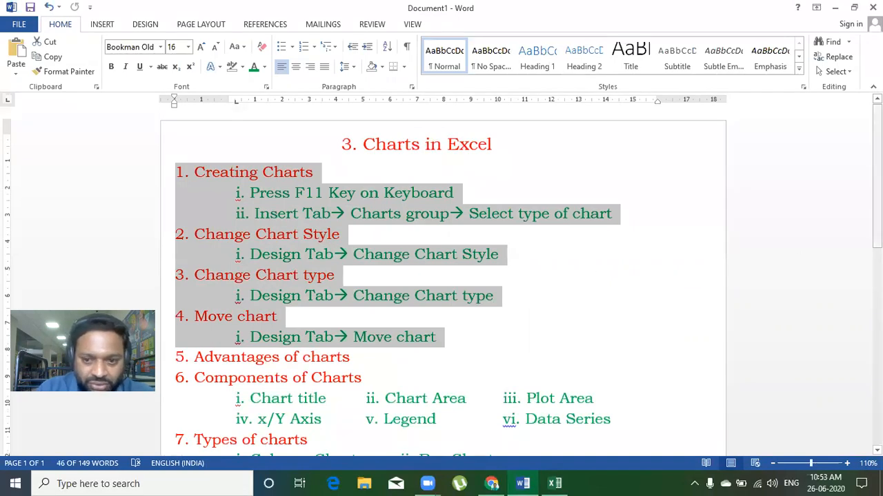
pyautogui.scroll(-5, 468, 257)
pyautogui.click(468, 257)
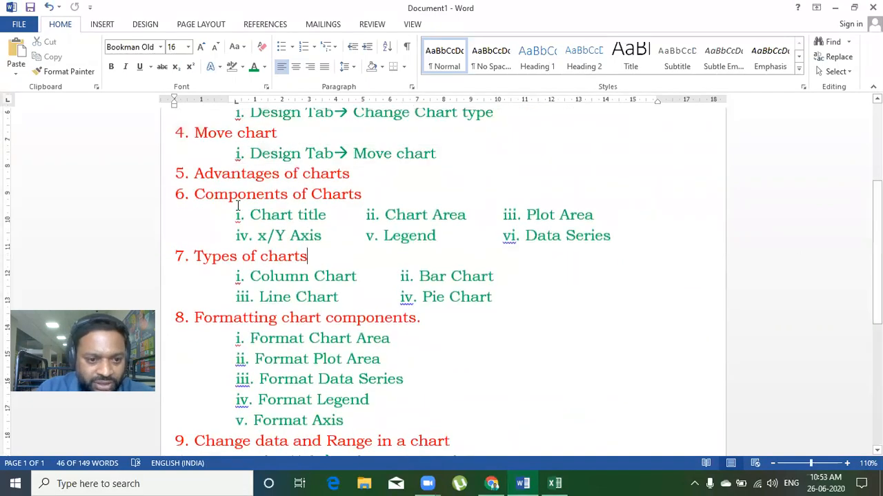
pyautogui.moveTo(175, 173); pyautogui.dragTo(495, 298)
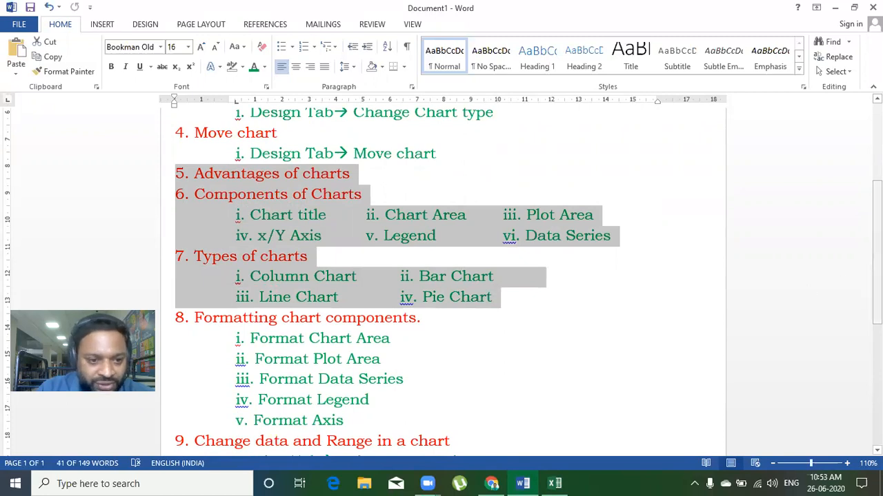
pyautogui.scroll(-3, 441, 276)
pyautogui.click(427, 275)
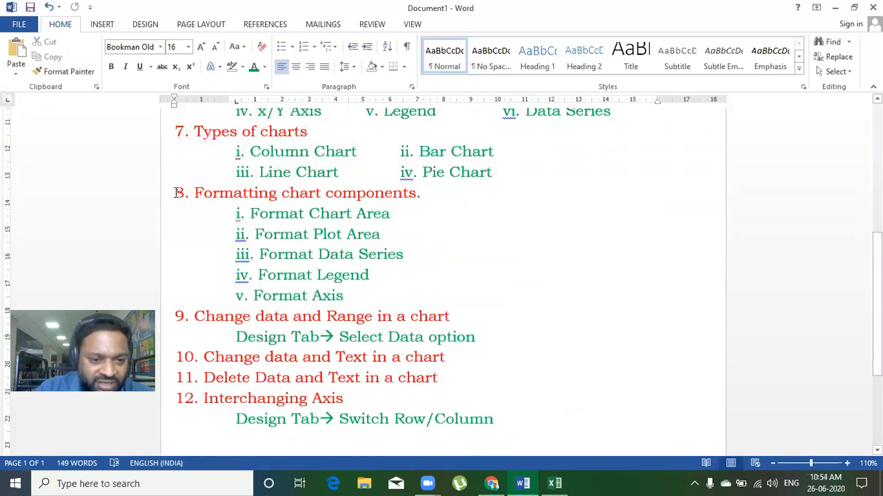
pyautogui.moveTo(176, 193); pyautogui.dragTo(393, 288)
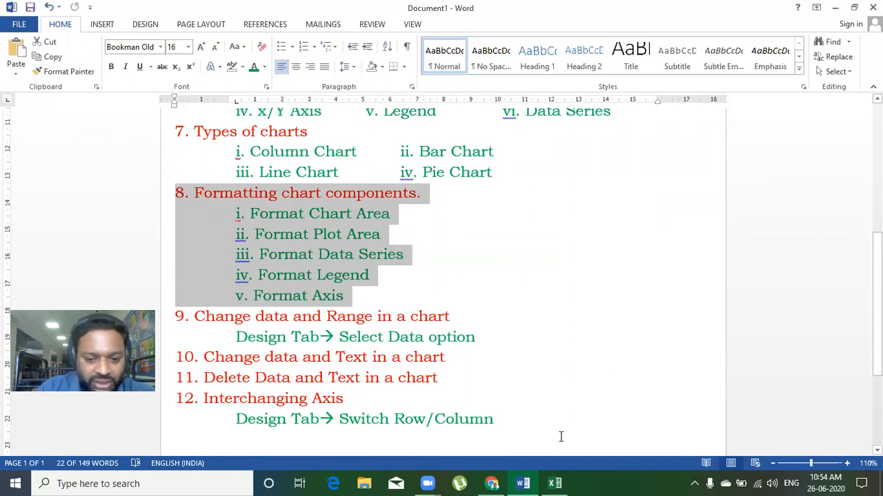
# Switch to Google Classroom in Chrome and go from the 6th Computer Tests class to the overview of all classes.
pyautogui.moveTo(557, 483)
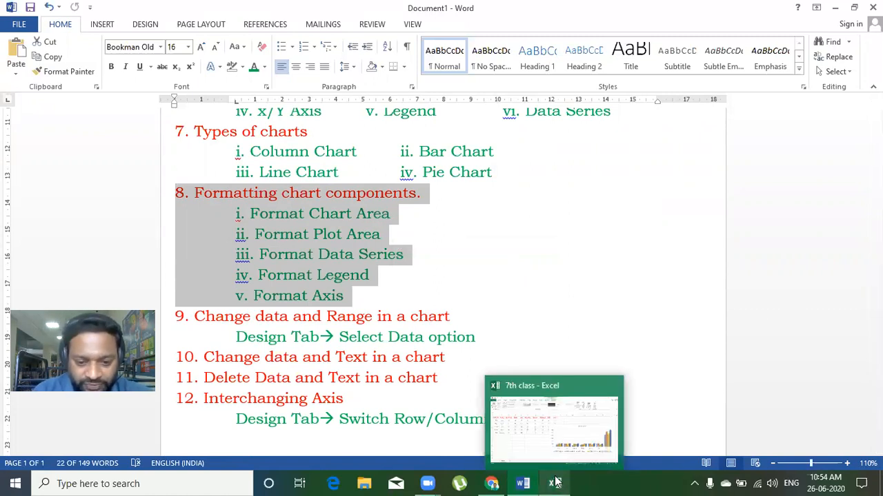
pyautogui.click(452, 432)
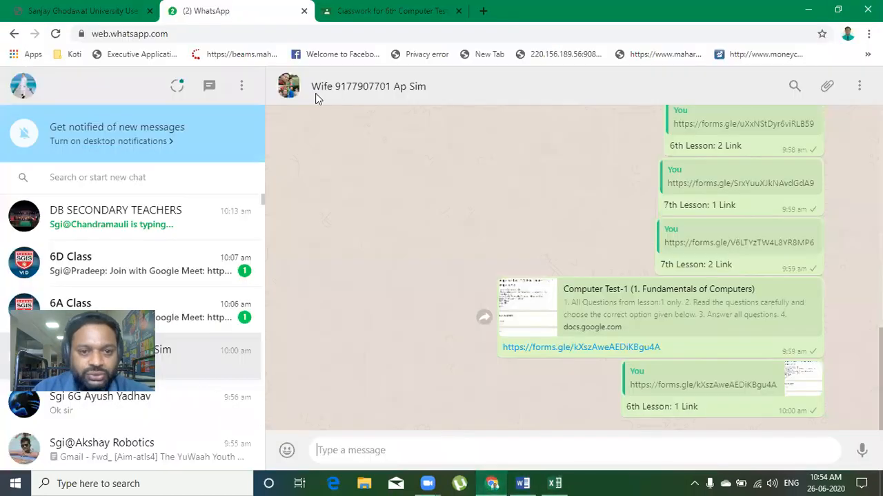
pyautogui.click(386, 11)
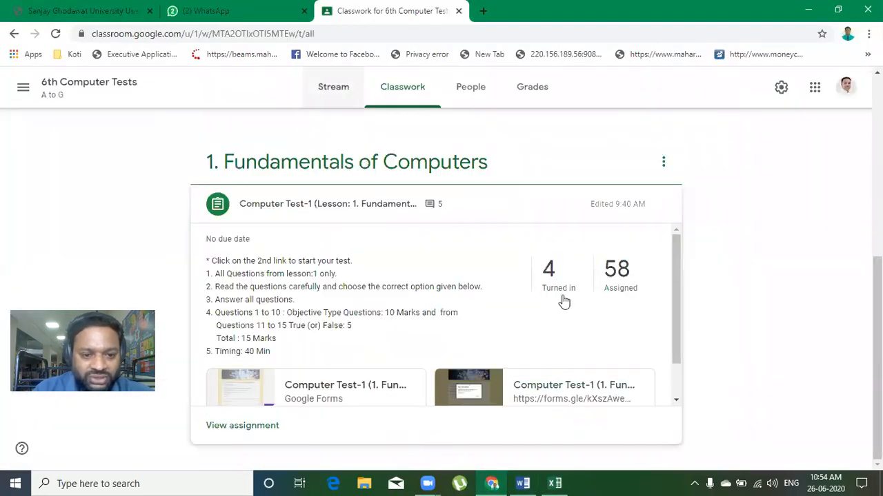
pyautogui.click(24, 88)
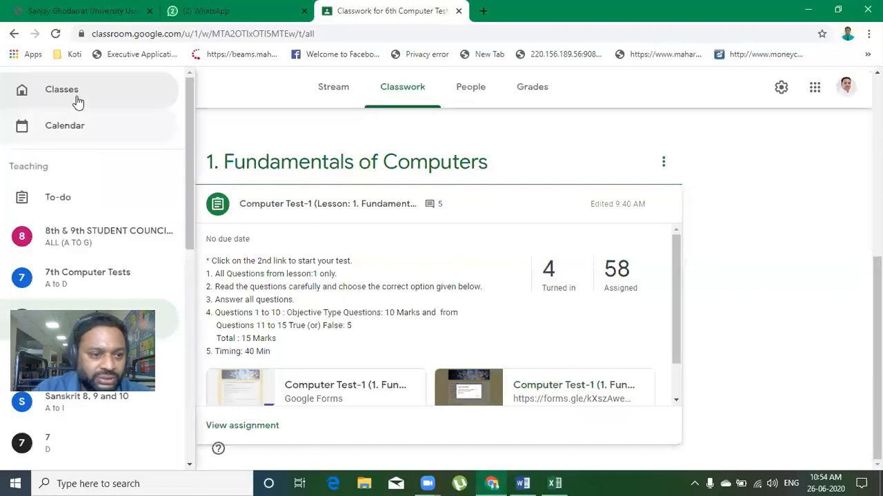
pyautogui.click(77, 102)
# Find the class 7 B among the class cards and open it.
pyautogui.scroll(-1, 517, 207)
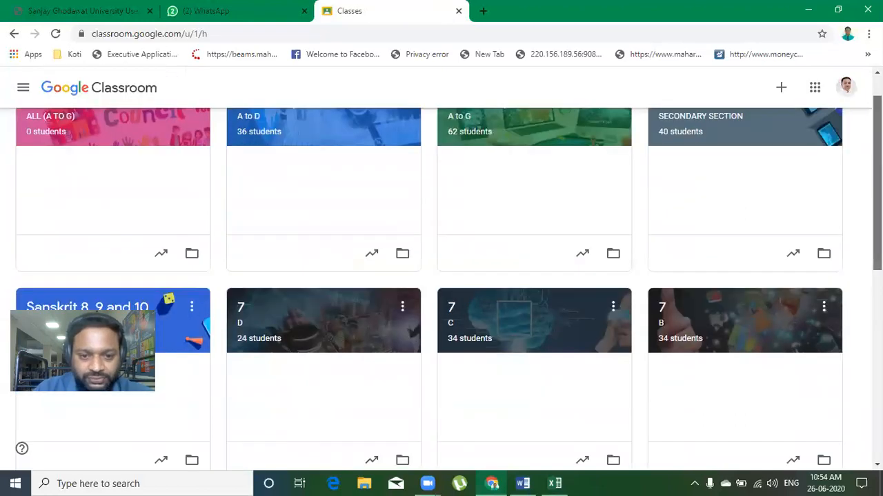
pyautogui.scroll(-2, 442, 289)
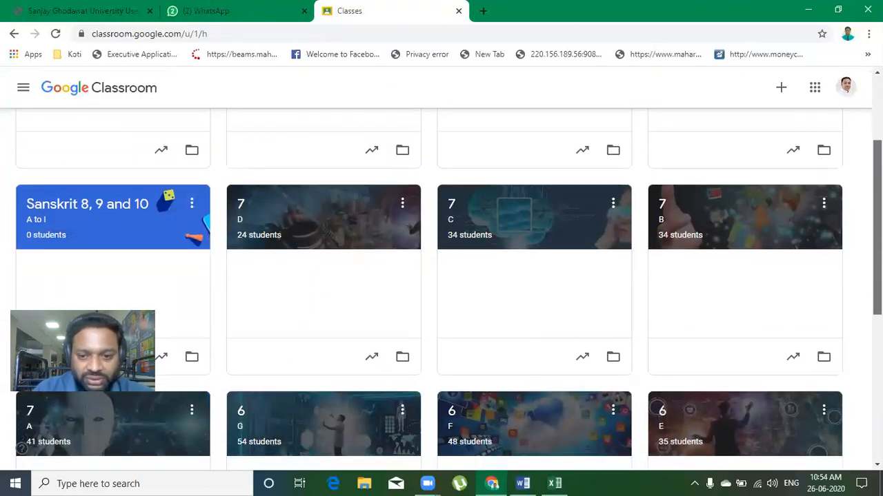
pyautogui.scroll(-1, 441, 290)
pyautogui.moveTo(878, 241); pyautogui.dragTo(877, 247)
pyautogui.click(767, 173)
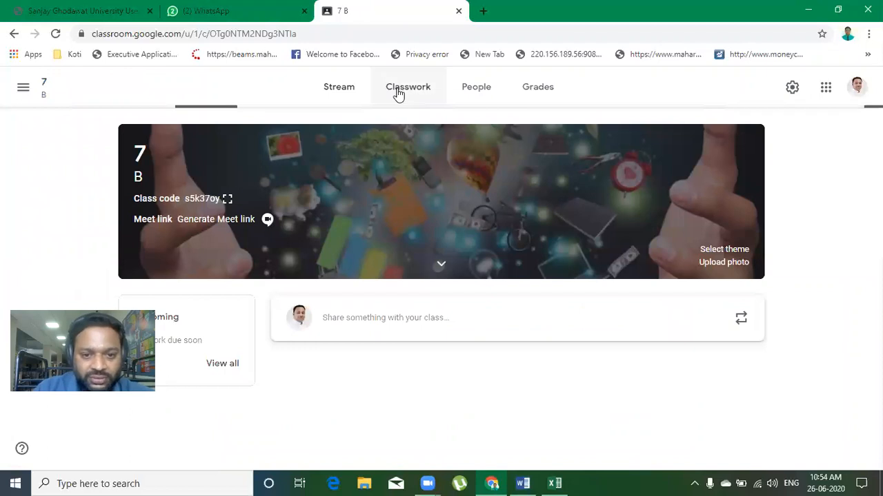
# Show the classwork of class 7 B and expand the material "Videos of Lesson: 3. Charts in Excel".
pyautogui.click(406, 95)
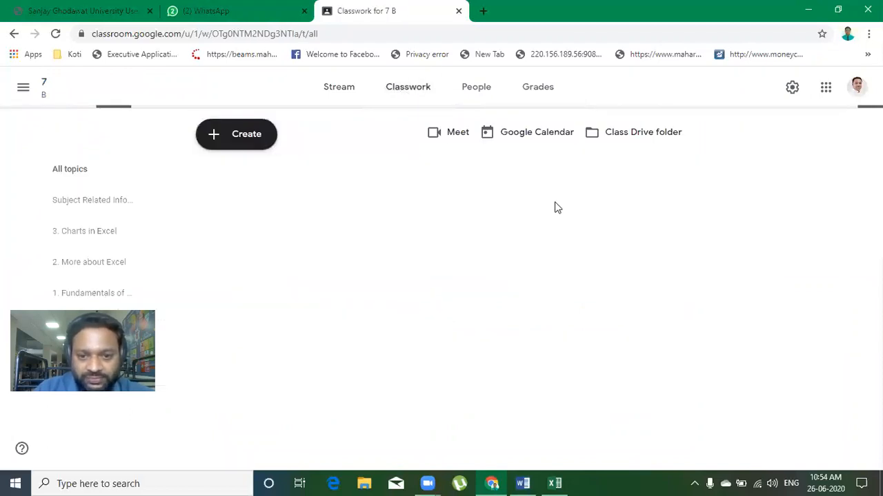
pyautogui.scroll(-3, 247, 187)
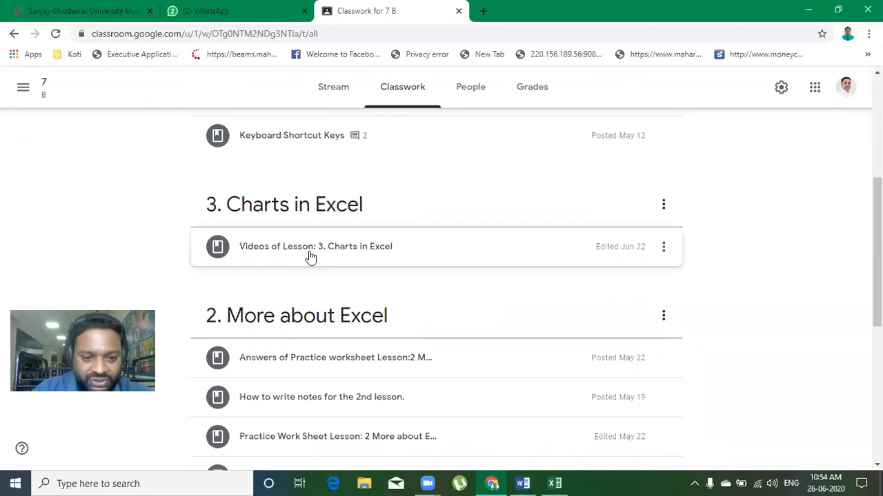
pyautogui.click(309, 256)
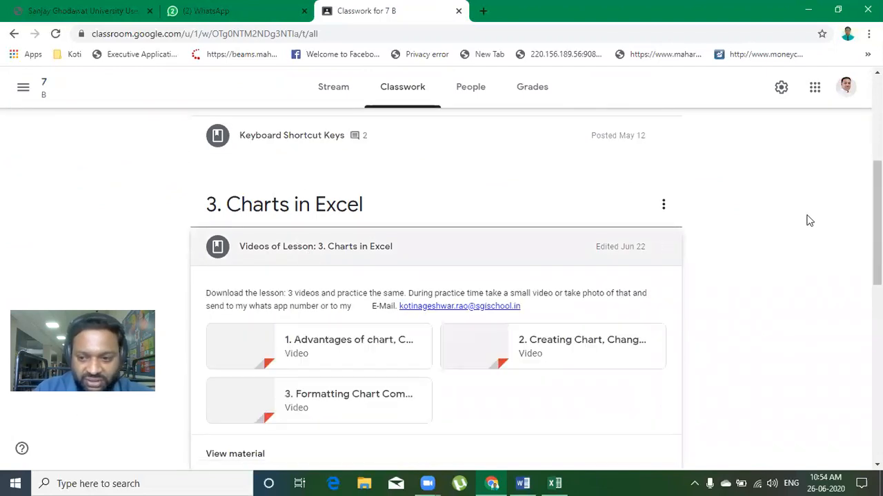